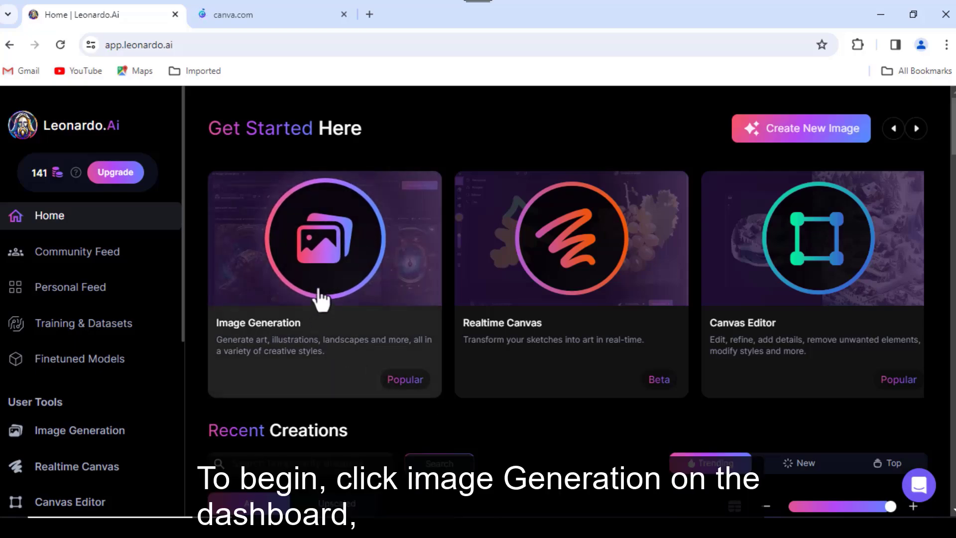
Generate images with Image Generation from the copied prompt about a captivating scene of a well-organized library shelf filled with diverse books and journals
left_click(322, 297)
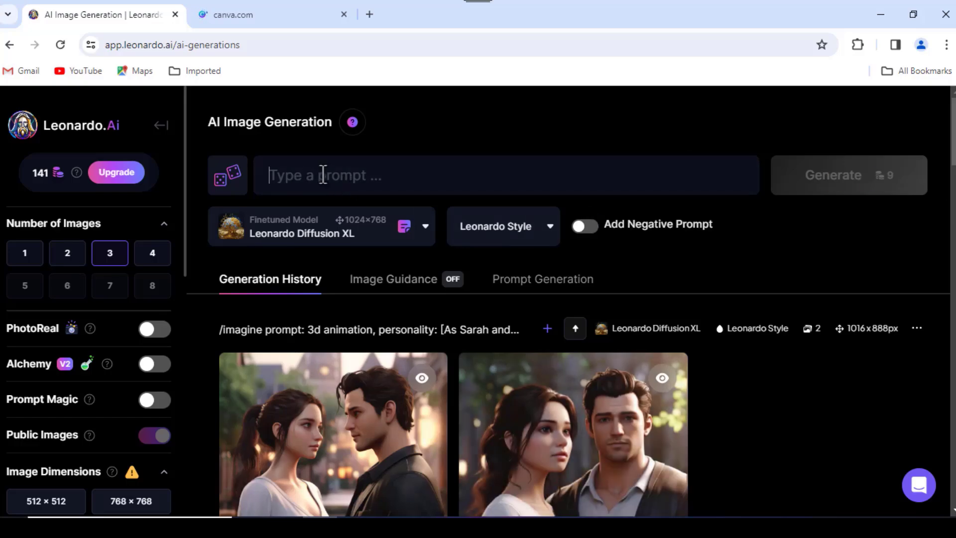
left_click(323, 175)
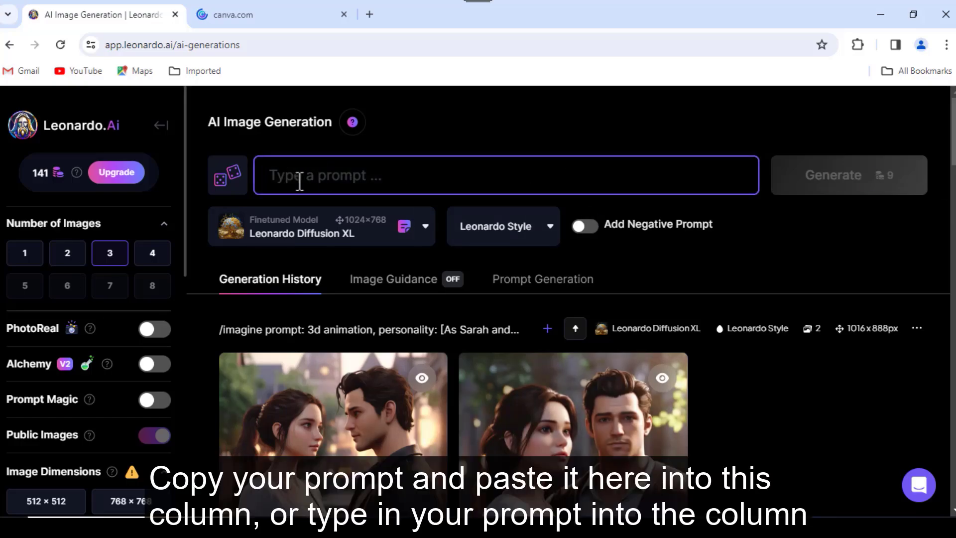
right_click(299, 180)
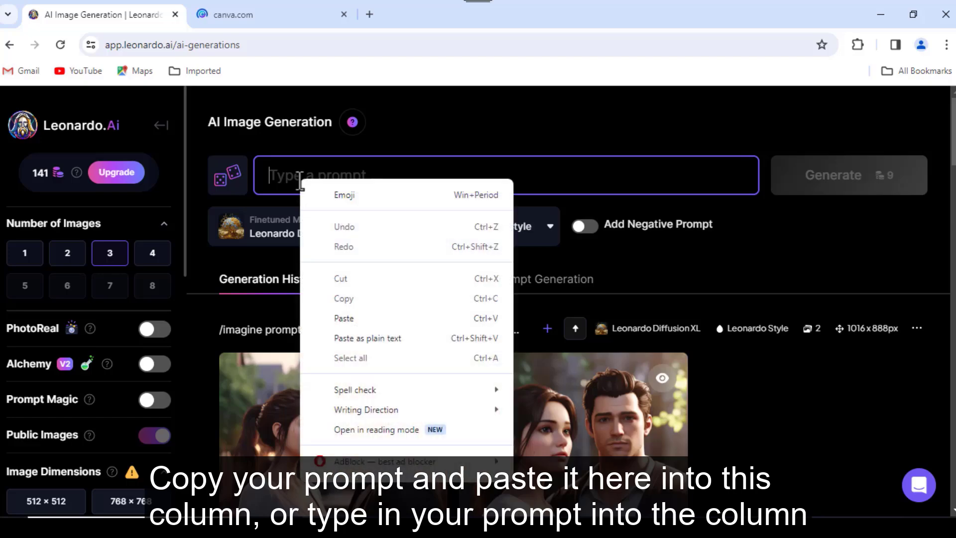
left_click(349, 316)
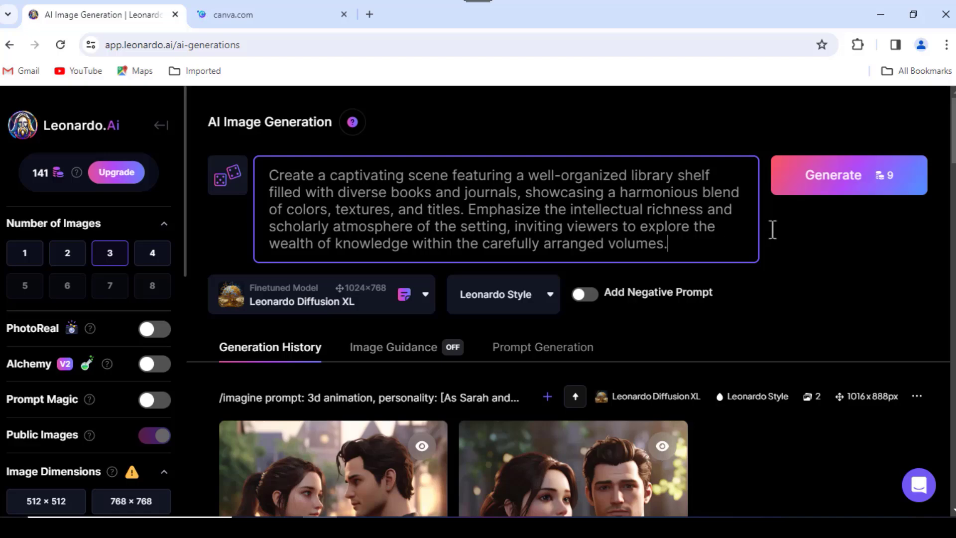
left_click(845, 188)
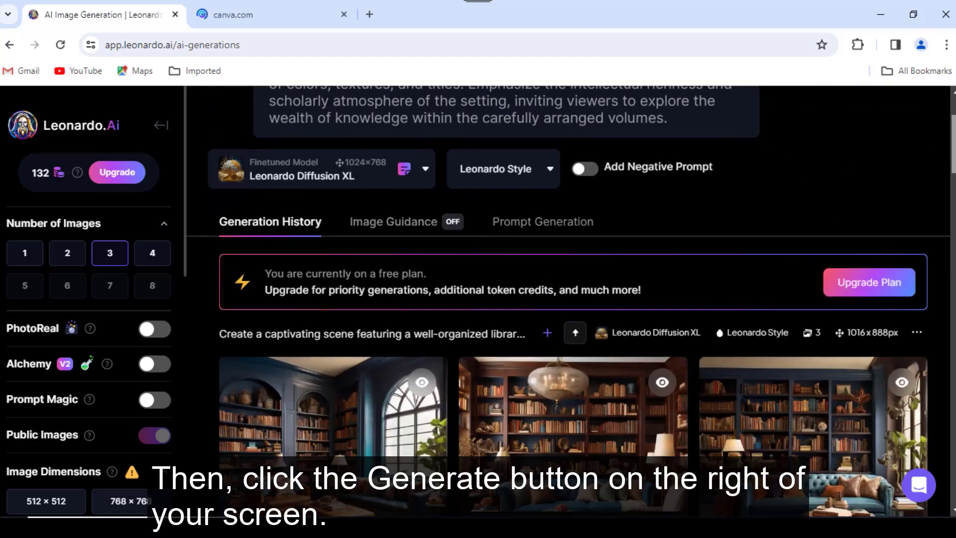
Download the generated library image with the blue sofa and large glass ceiling lamp, and switch to Canva
scroll(568, 301, "down", 1)
scroll(568, 301, "down", 1)
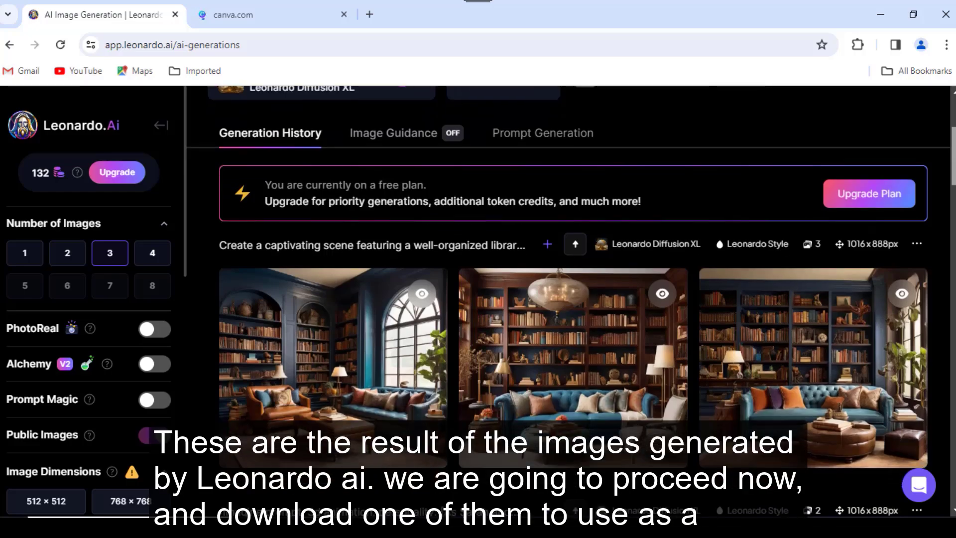
scroll(568, 302, "down", 1)
scroll(568, 302, "up", 1)
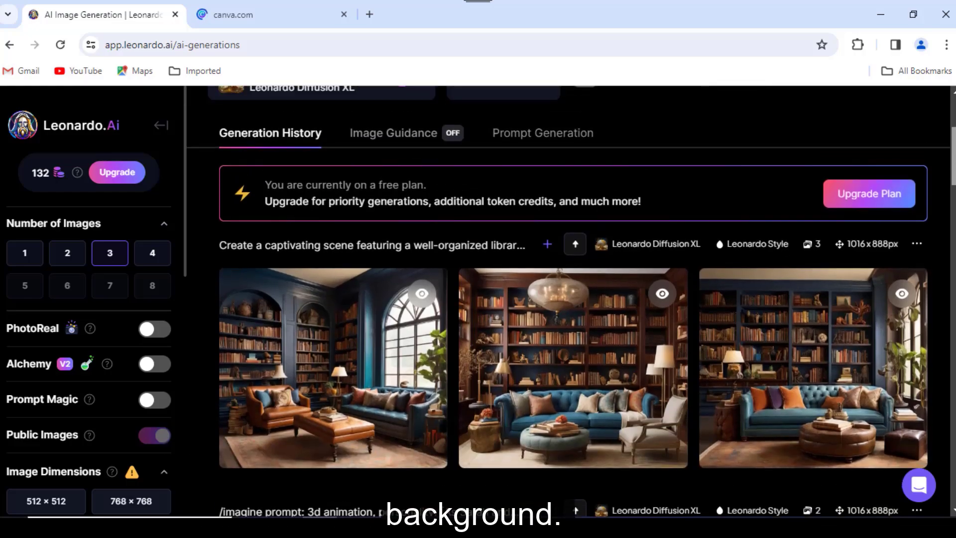
mouse_move(410, 408)
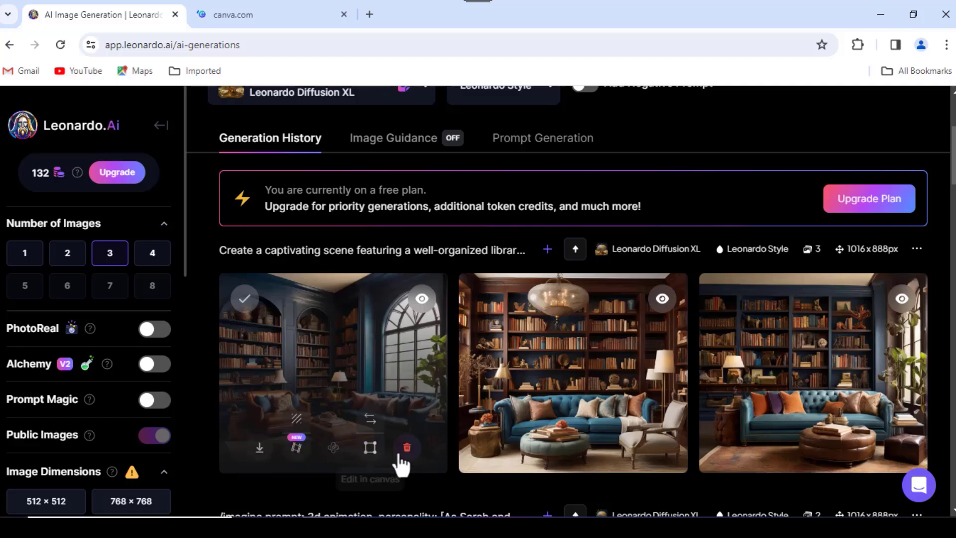
left_click(348, 406)
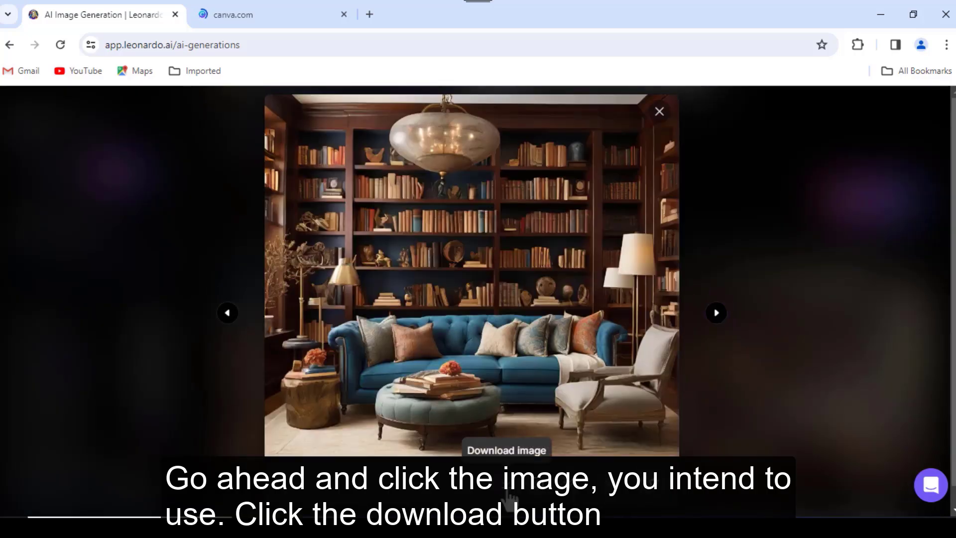
left_click(509, 498)
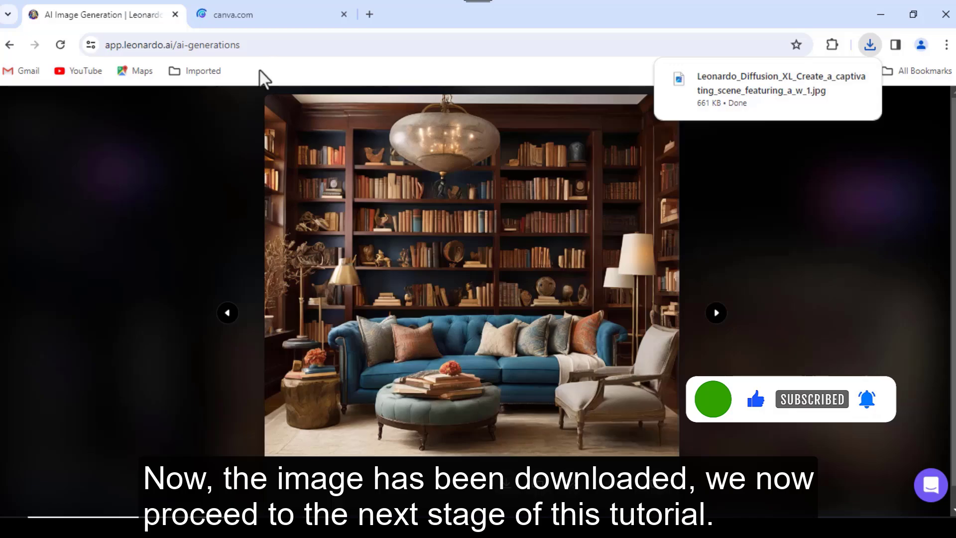
left_click(264, 19)
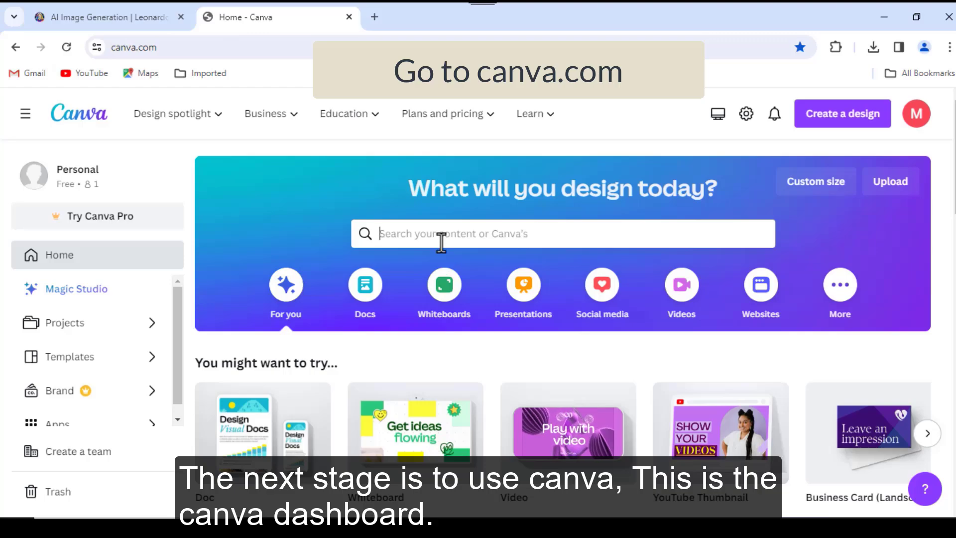
type("YO")
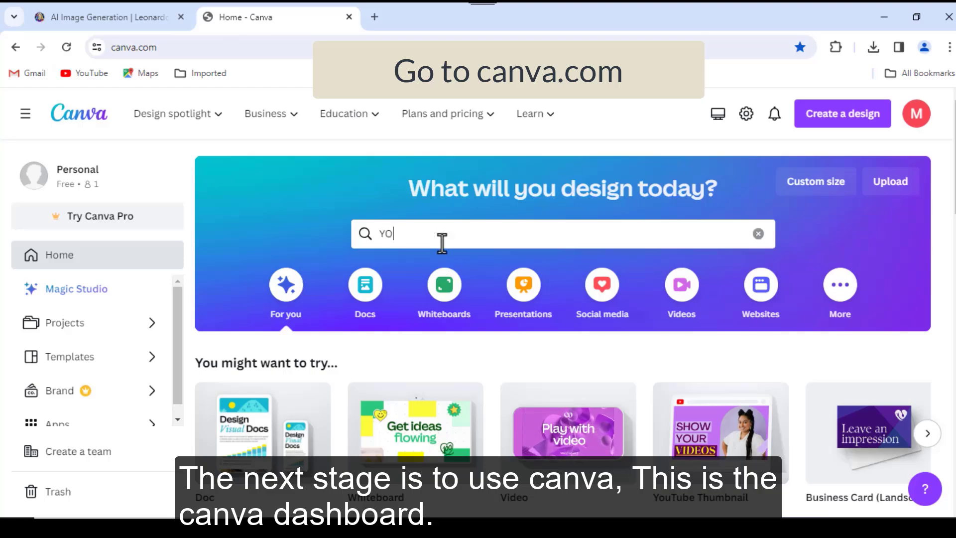
type("UTUBE THUMBN")
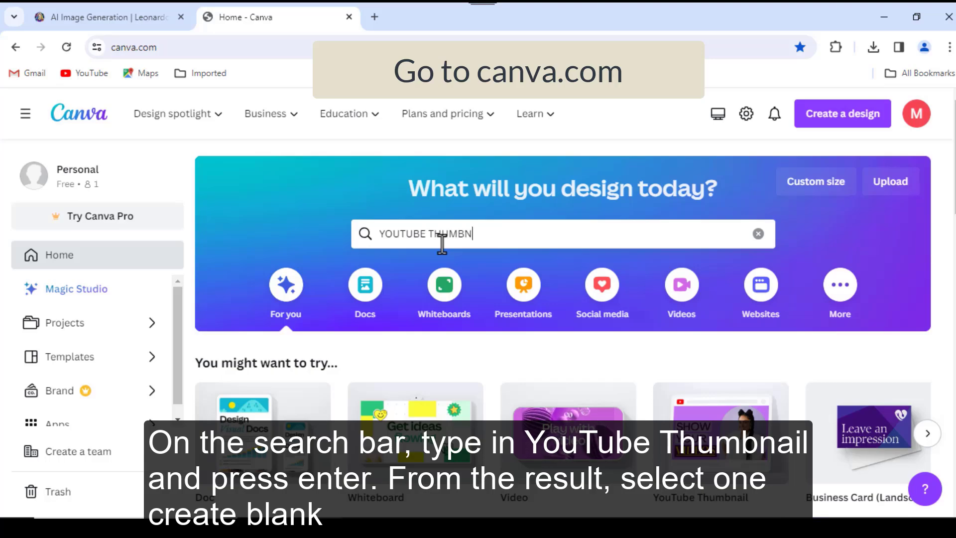
type("AIL")
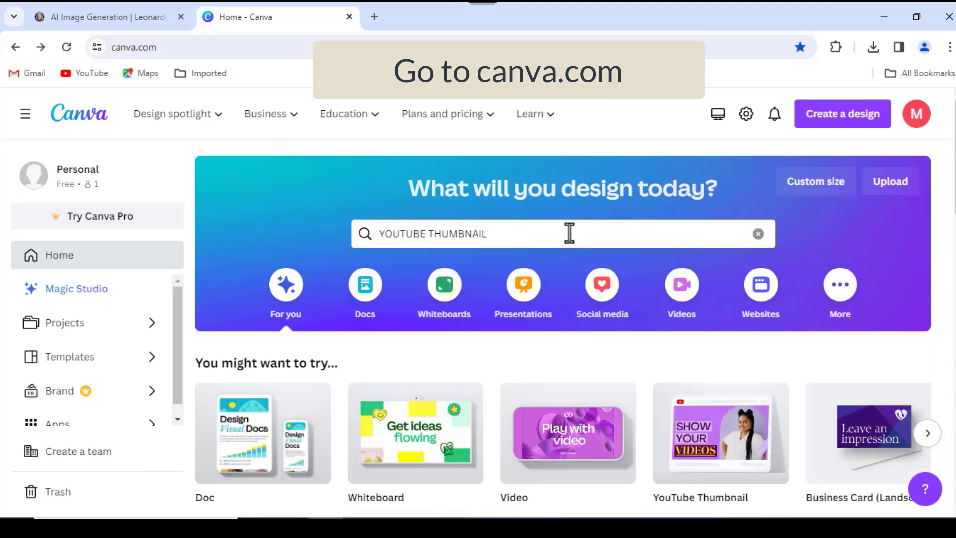
left_click(564, 235)
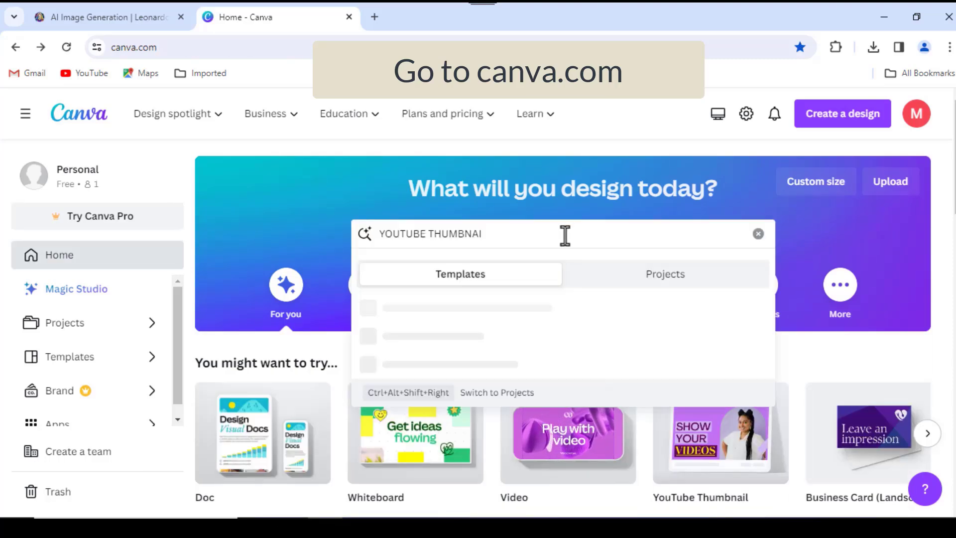
key("BackSpace")
key("BackSpace")
key("BackSpace")
key("BackSpace")
key("BackSpace")
key("BackSpace")
key("BackSpace")
key("BackSpace")
key("BackSpace")
key("BackSpace")
key("BackSpace")
key("BackSpace")
key("BackSpace")
key("BackSpace")
key("BackSpace")
key("BackSpace")
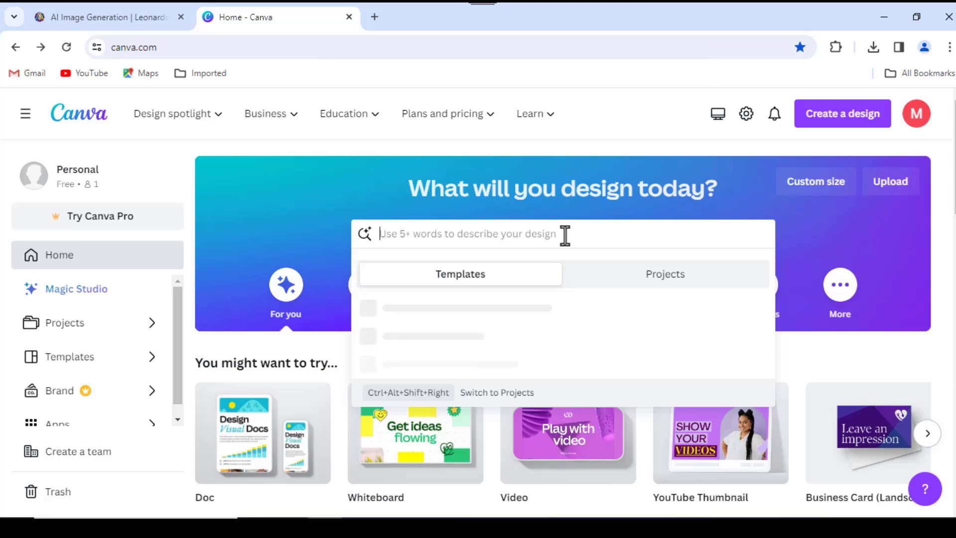
Search Canva's templates for "youtube thumbnail"
type("yout")
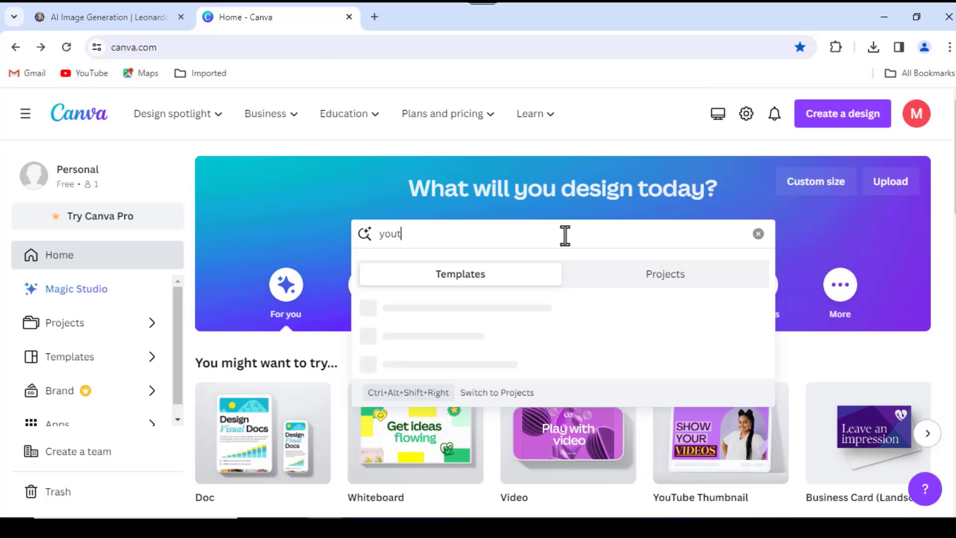
type("u")
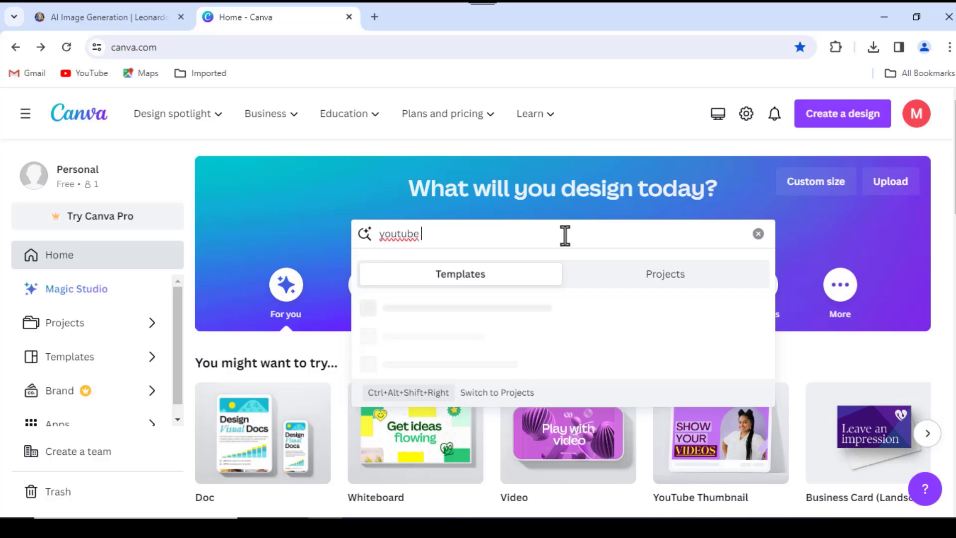
type("be ")
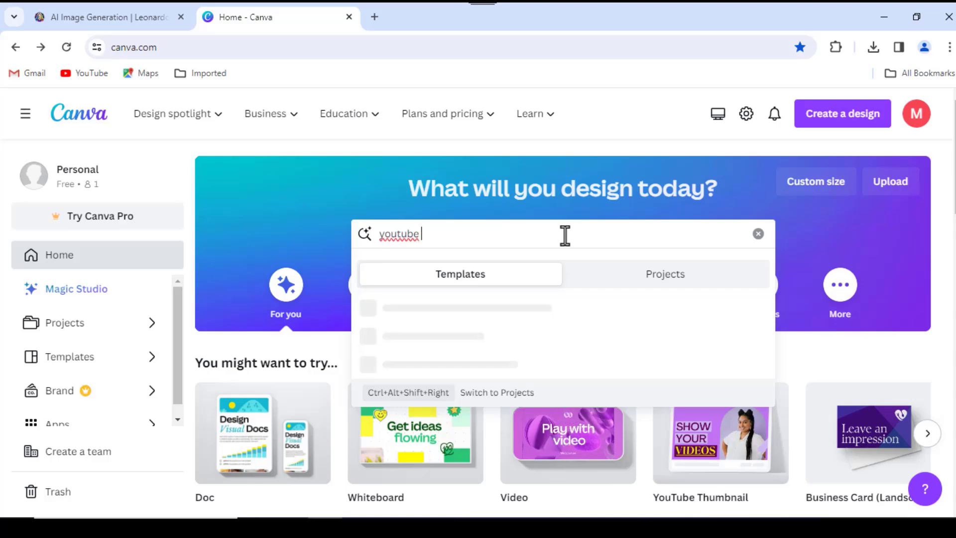
type("th")
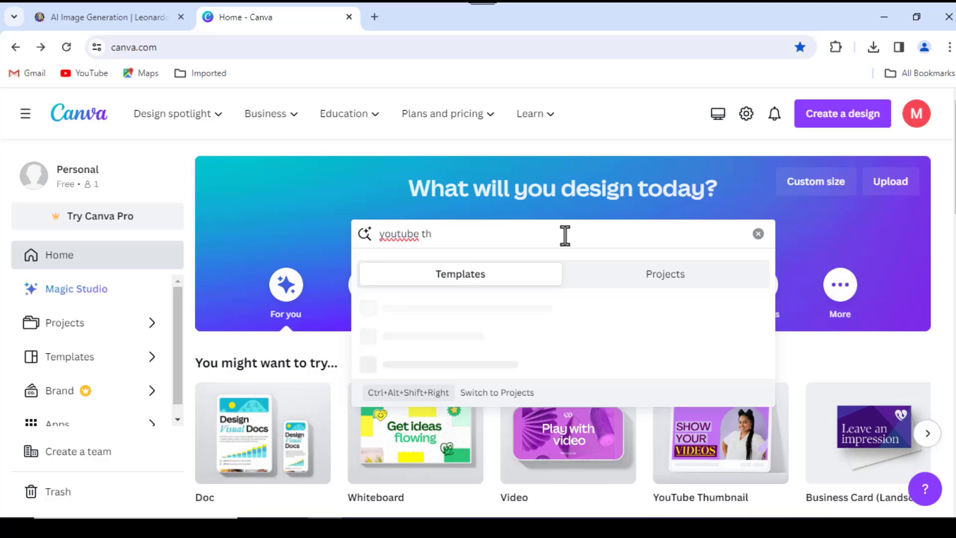
type("umbn")
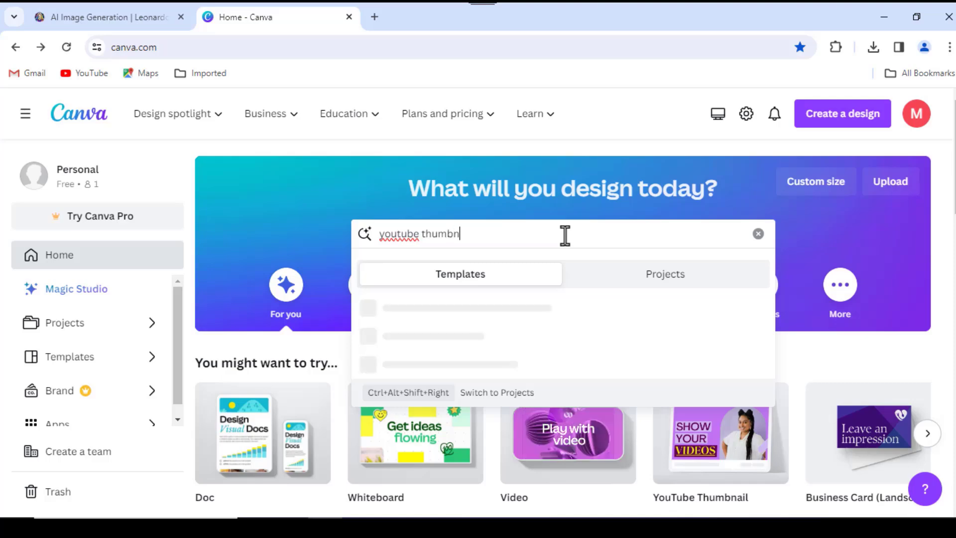
type("ail")
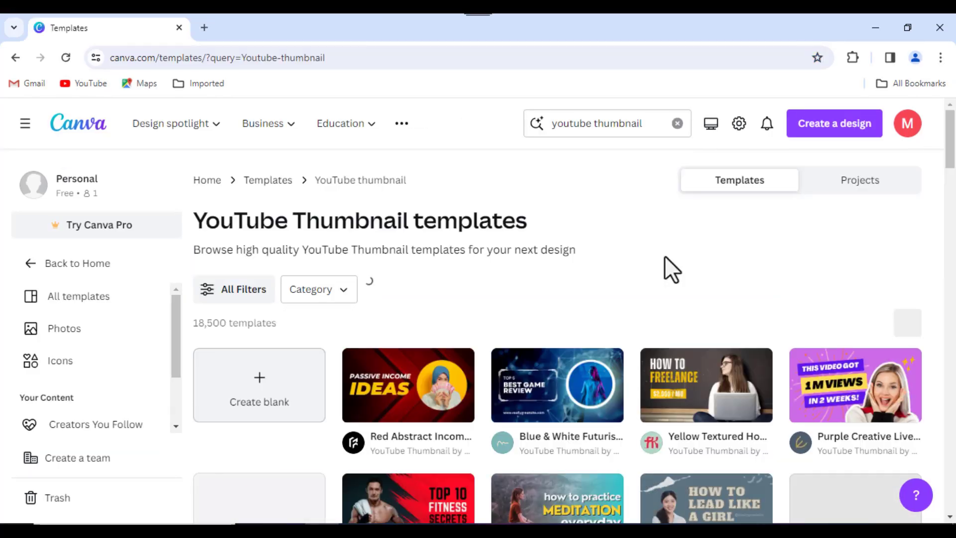
Create a blank YouTube Thumbnail design from the template results
scroll(665, 256, "down", 2)
scroll(666, 256, "up", 2)
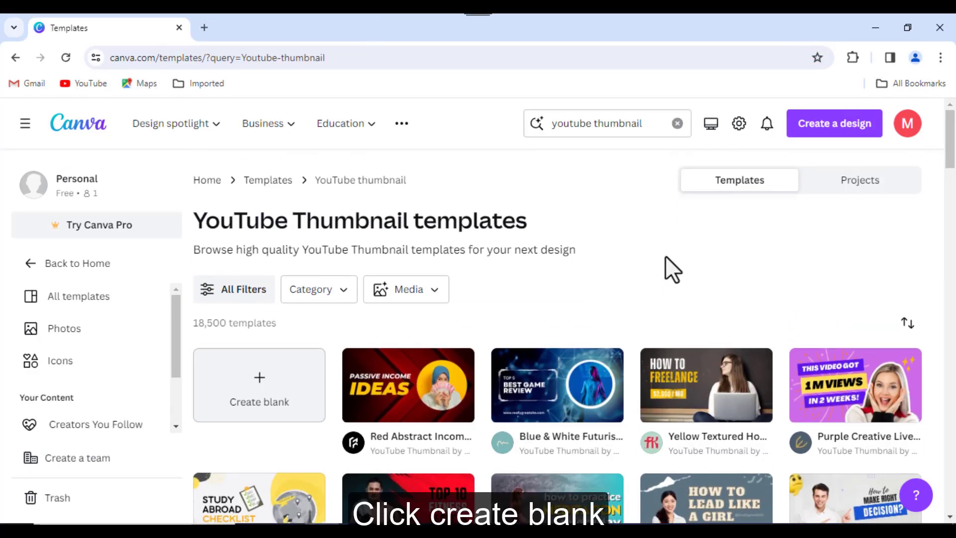
left_click(255, 424)
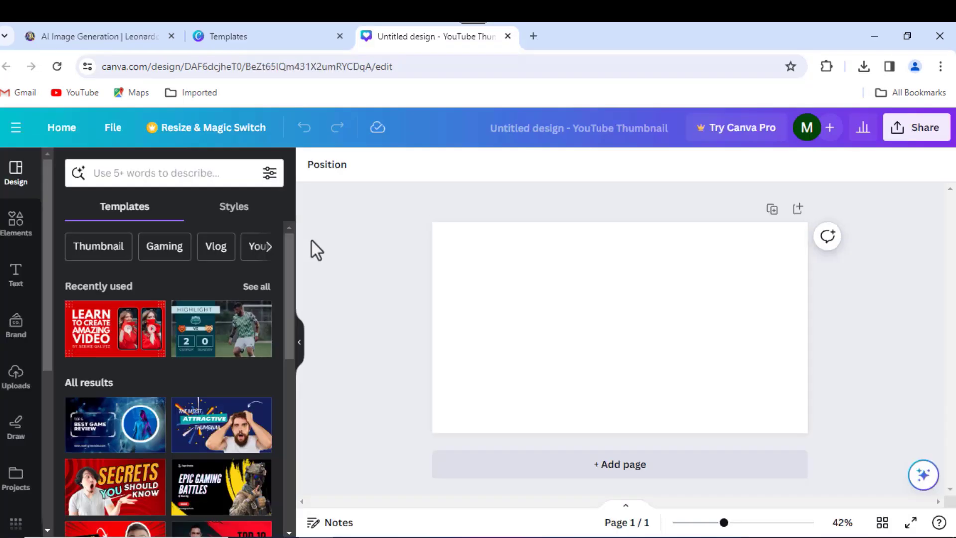
Upload the newly generated Leonardo_Diffusion_XL_Create_a_captivating library image from the Downloads folder
left_click(15, 393)
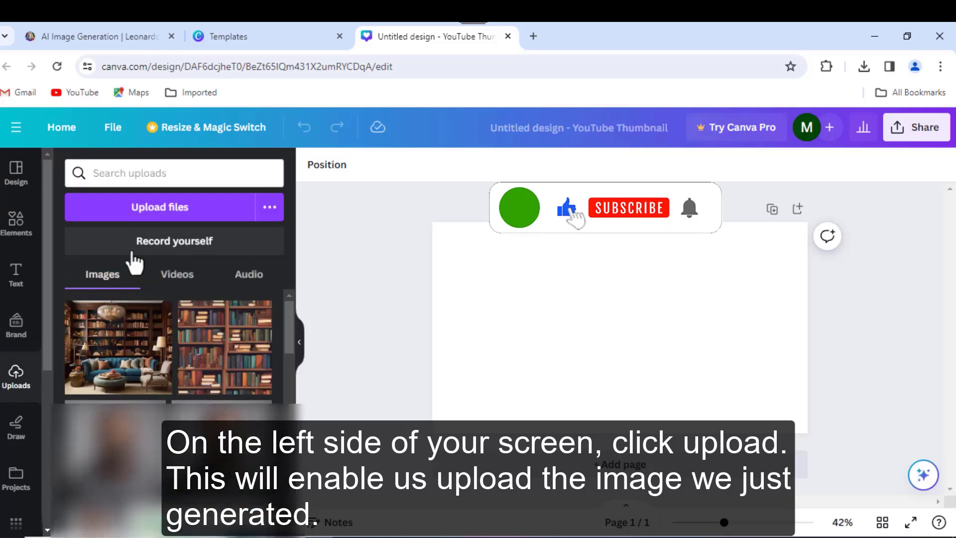
left_click(141, 208)
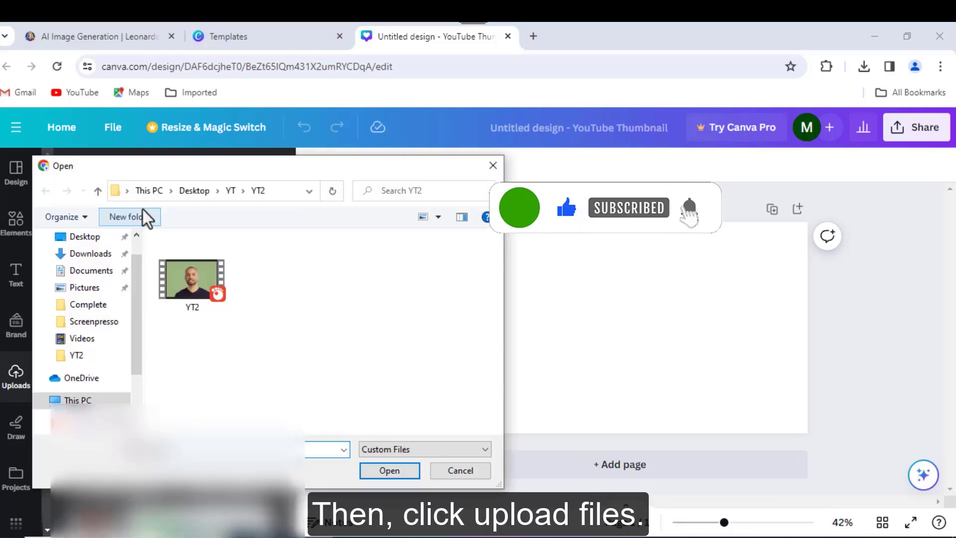
left_click(83, 254)
left_click(226, 277)
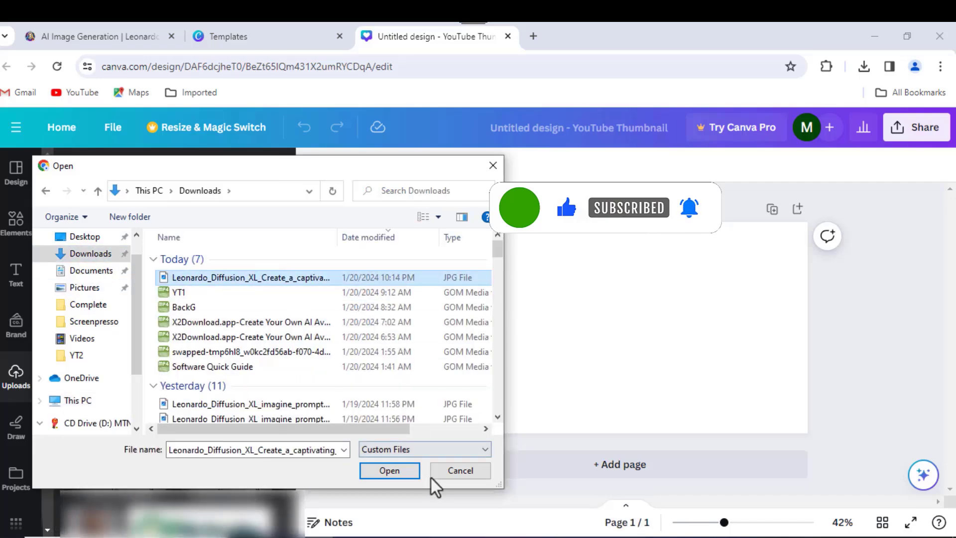
left_click(390, 470)
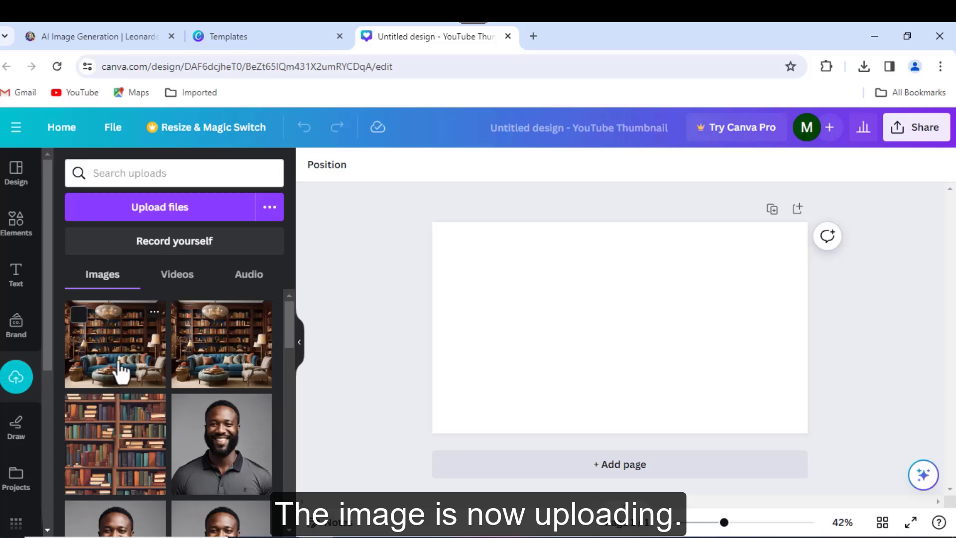
Add the uploaded library image to the blank thumbnail and enlarge it from all sides until it covers the whole canvas
left_click(122, 368)
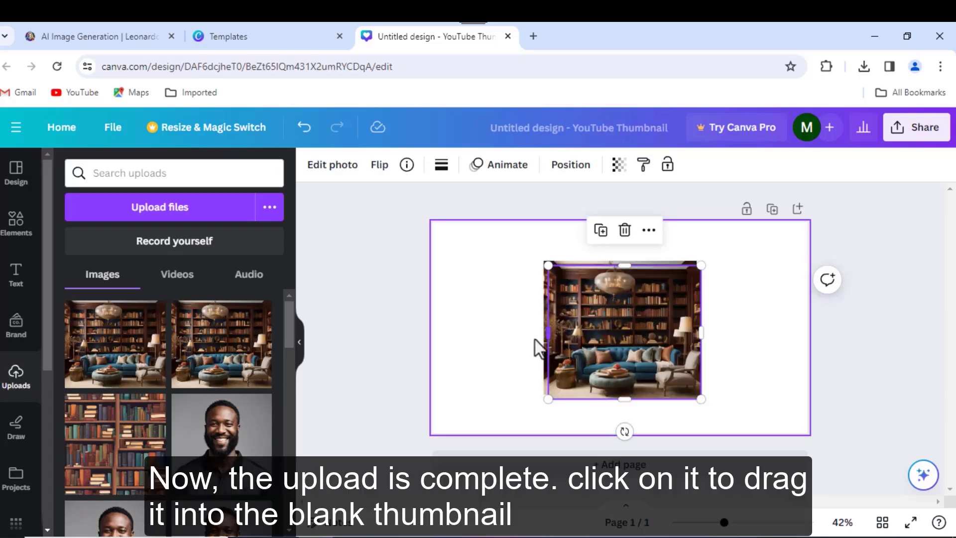
left_click_drag(546, 333, 462, 332)
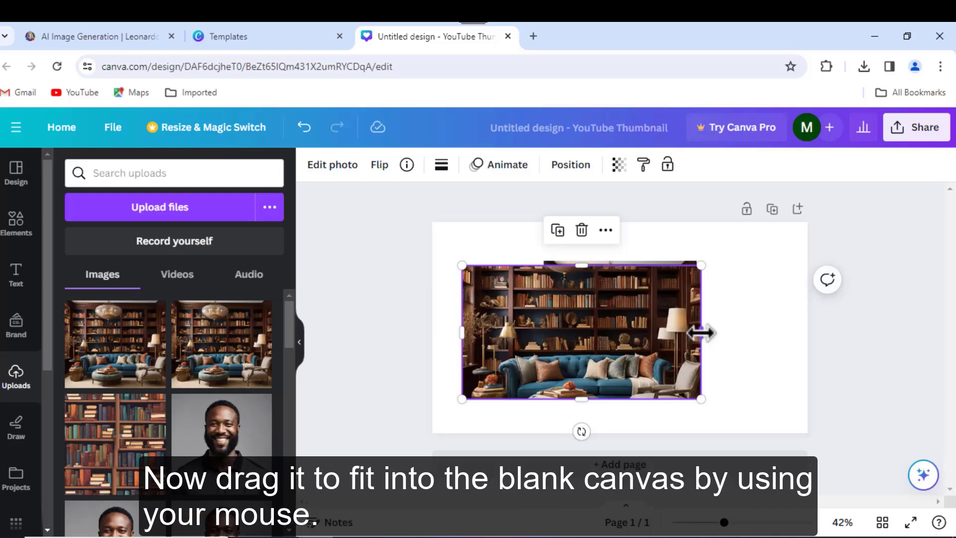
left_click_drag(701, 331, 770, 331)
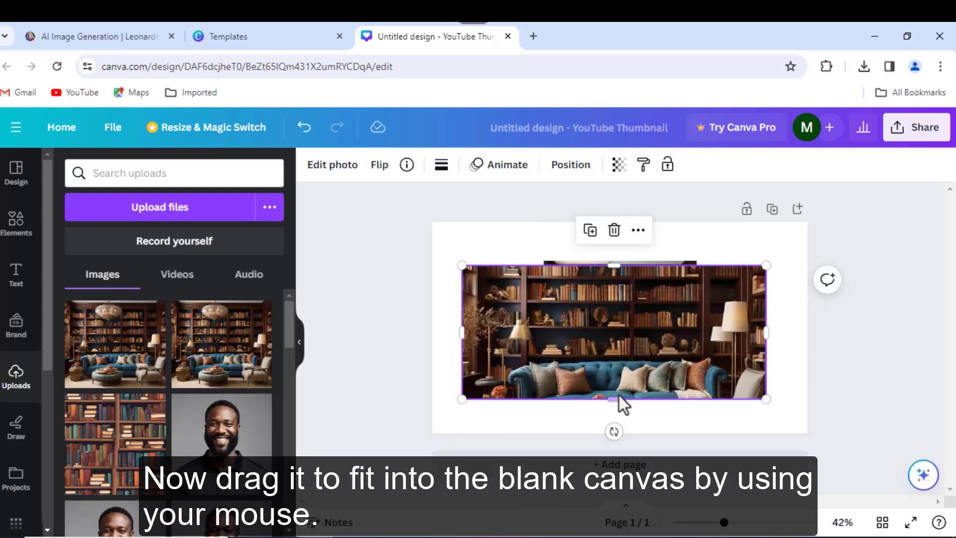
left_click_drag(616, 399, 623, 433)
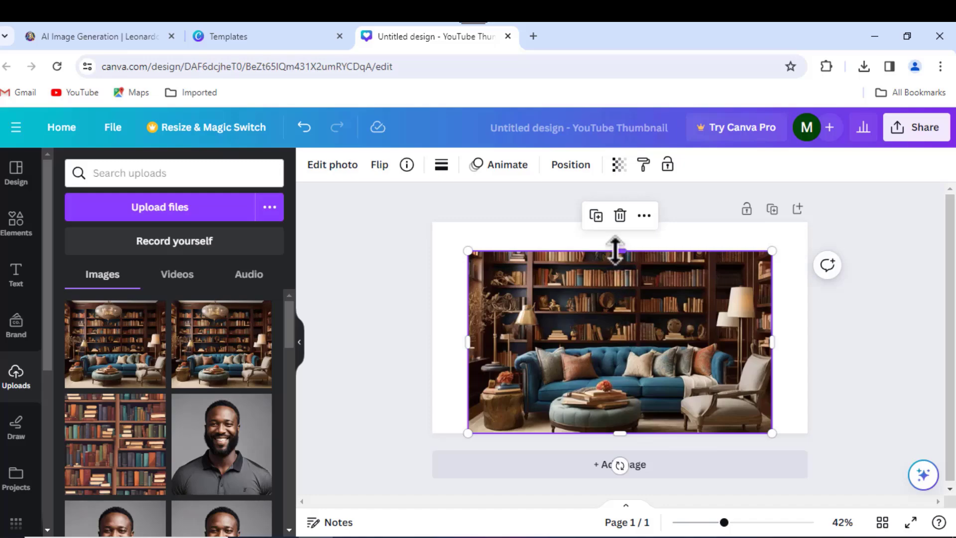
left_click_drag(616, 249, 619, 243)
left_click_drag(626, 314, 625, 297)
left_click_drag(619, 423, 619, 433)
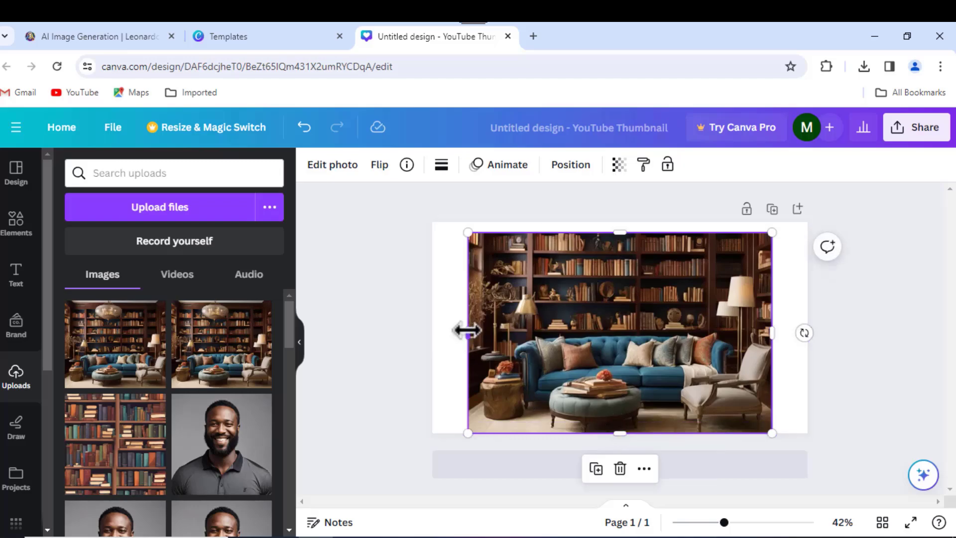
mouse_move(467, 330)
left_mouse_down()
mouse_move(457, 329)
mouse_move(465, 328)
left_mouse_up()
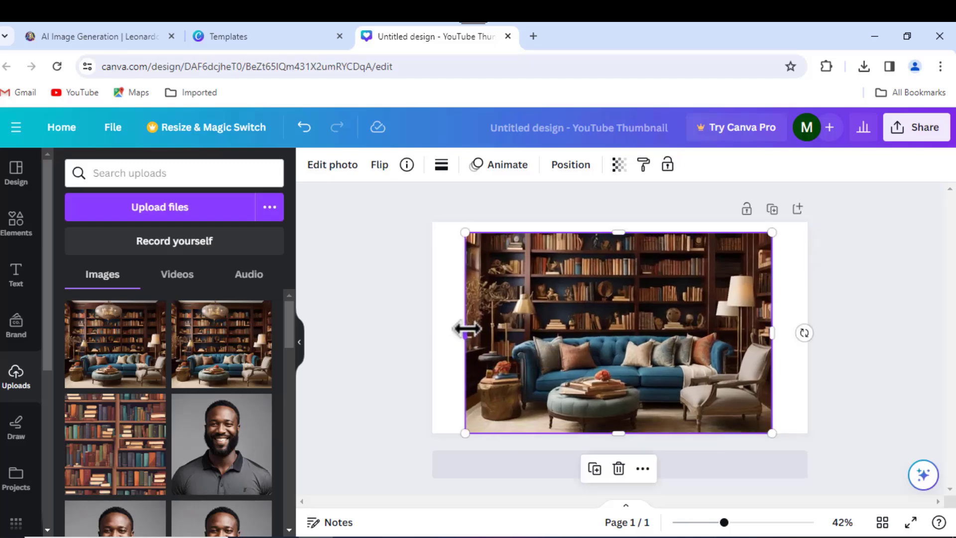
left_click_drag(617, 233, 617, 223)
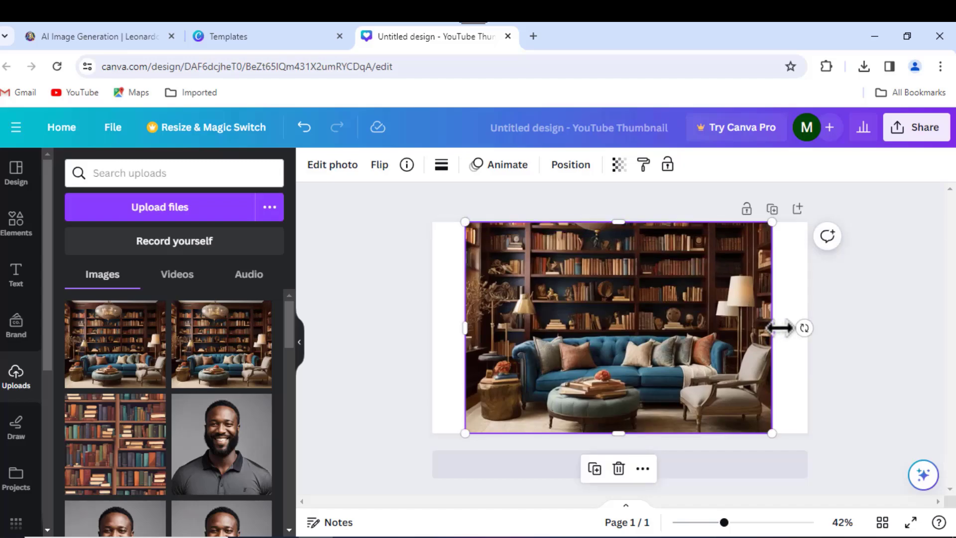
left_click_drag(779, 327, 764, 327)
left_click_drag(769, 329, 808, 324)
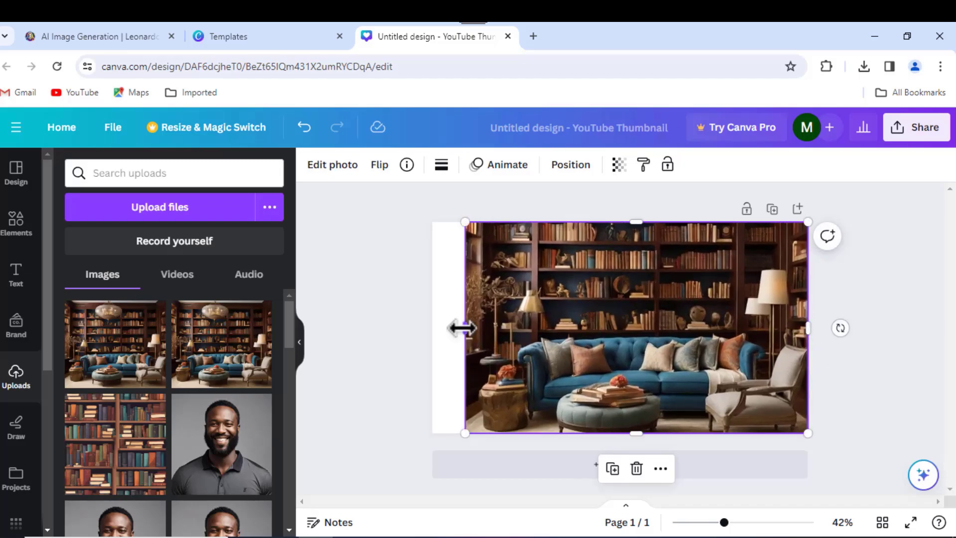
left_click_drag(462, 327, 431, 324)
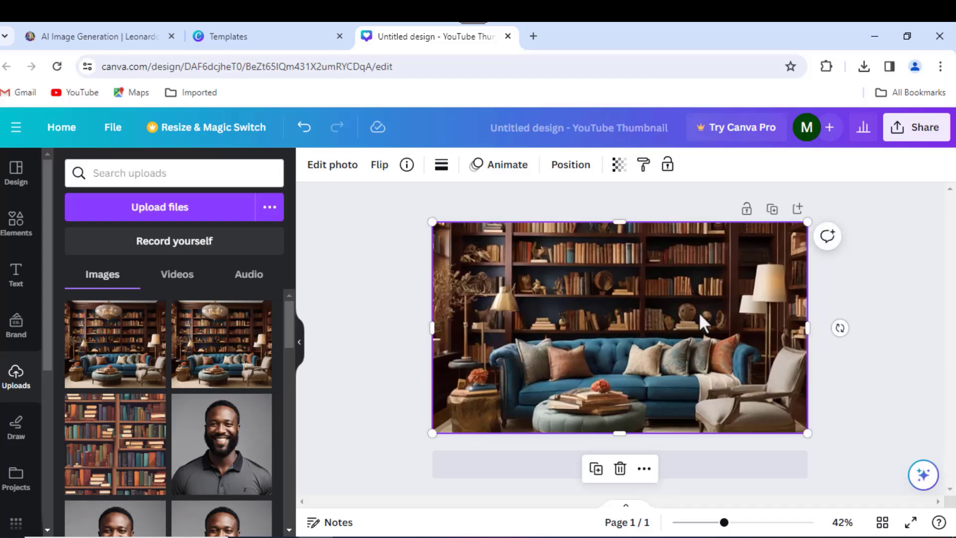
left_click(841, 361)
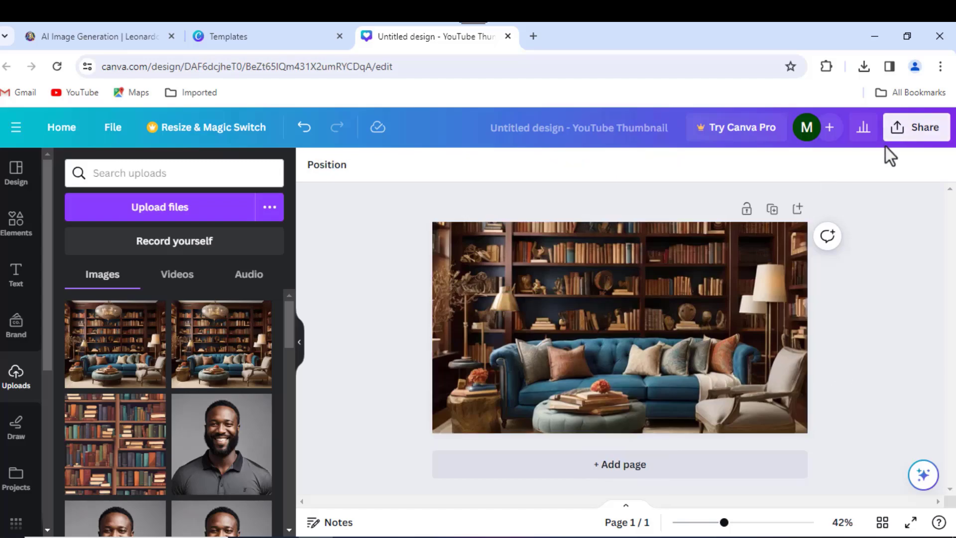
Rename the untitled YouTube Thumbnail design as YT2
left_click(617, 128)
key("BackSpace")
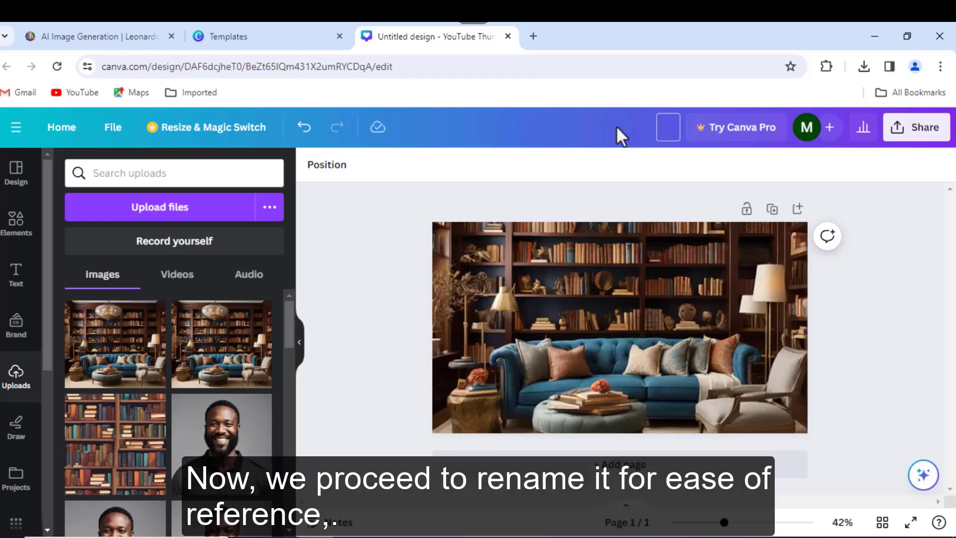
type("T")
key("BackSpace")
type("YT2")
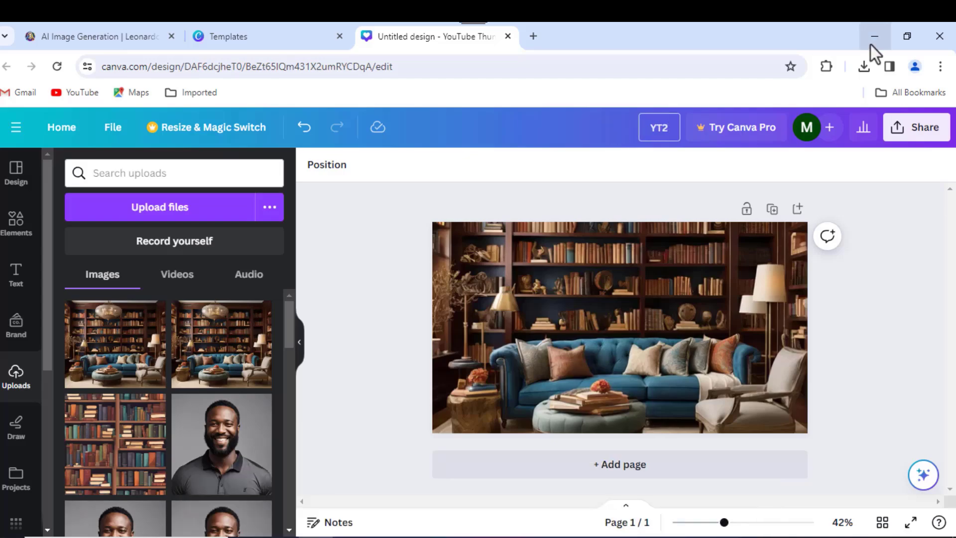
Download the YT2 design as a PNG at 1,280 × 720 px
left_click(931, 140)
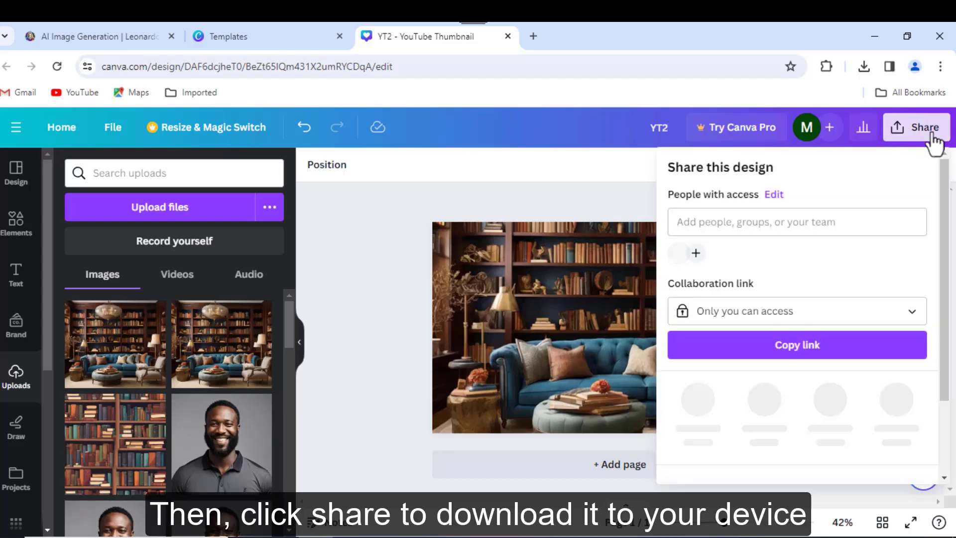
scroll(821, 428, "down", 2)
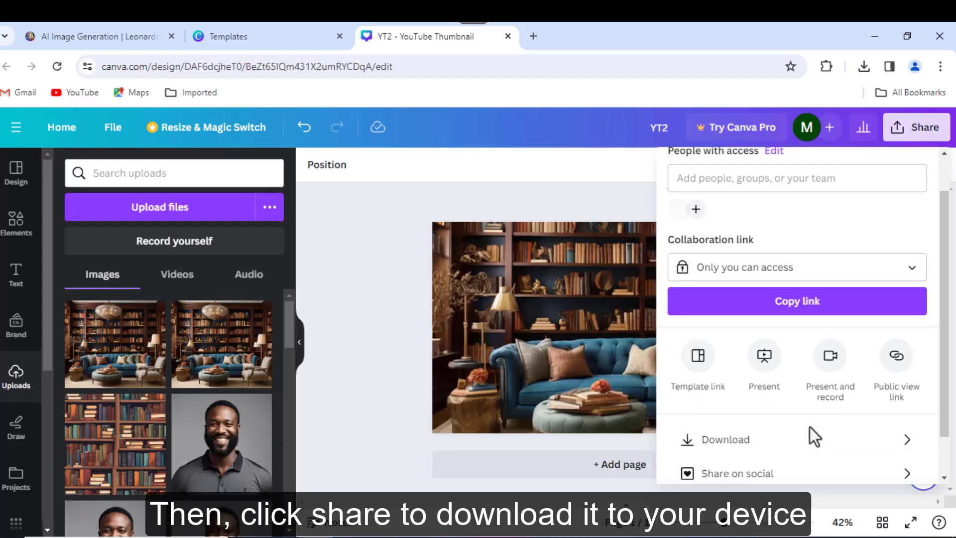
left_click(749, 426)
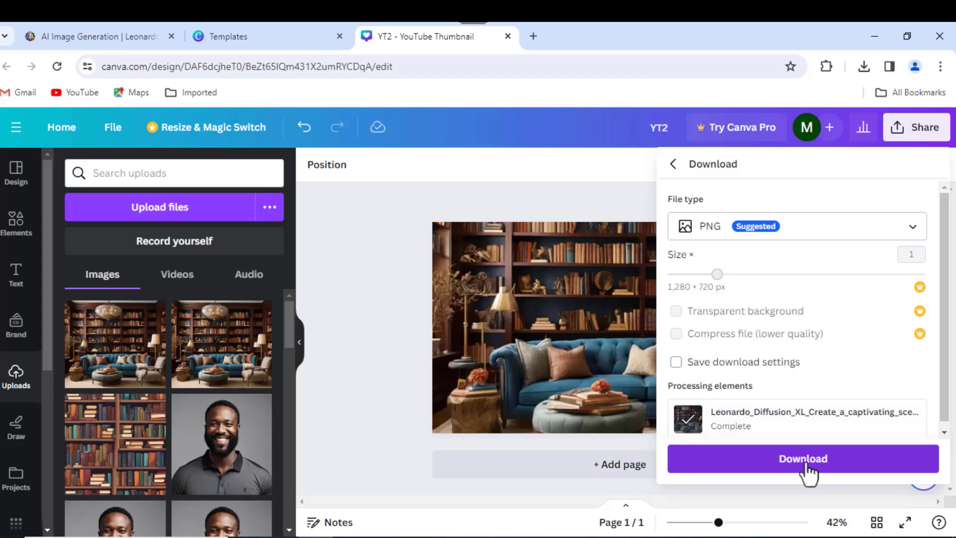
left_click(806, 463)
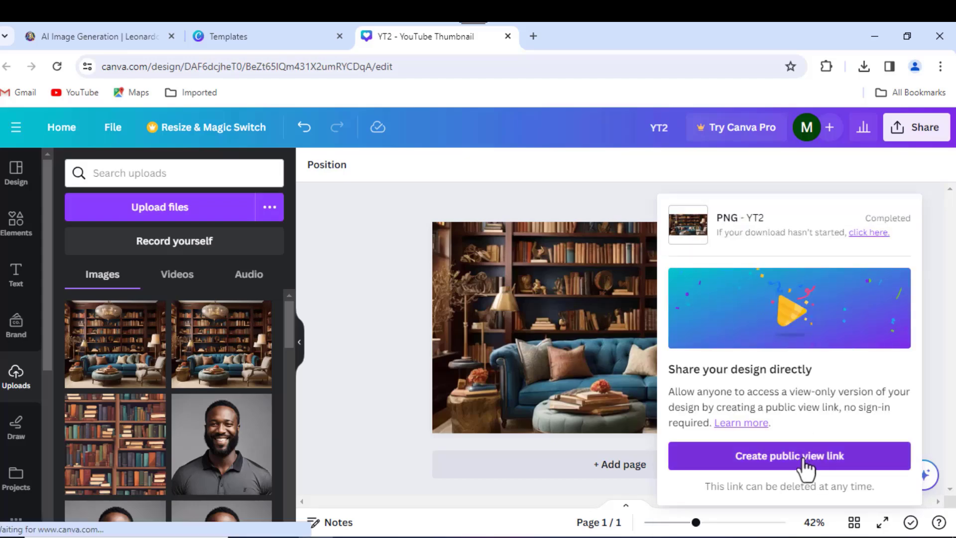
left_click(379, 394)
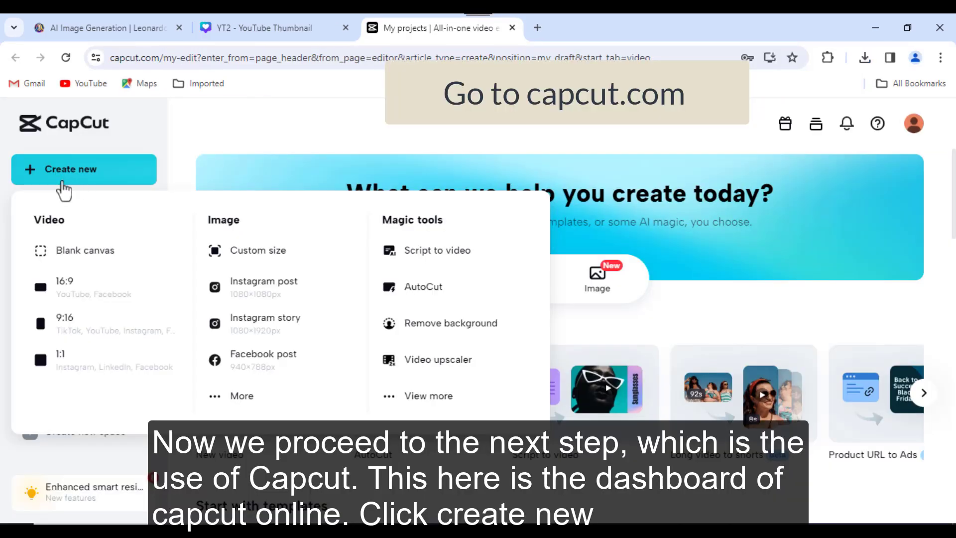
In CapCut online, create a blank canvas video project and upload the YT2 PNG from the Downloads folder
left_click(75, 254)
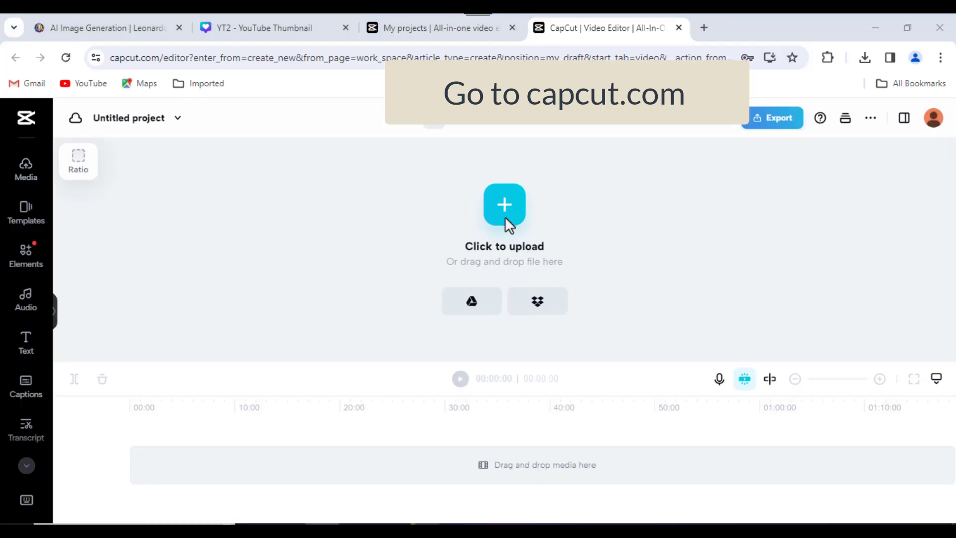
left_click(505, 216)
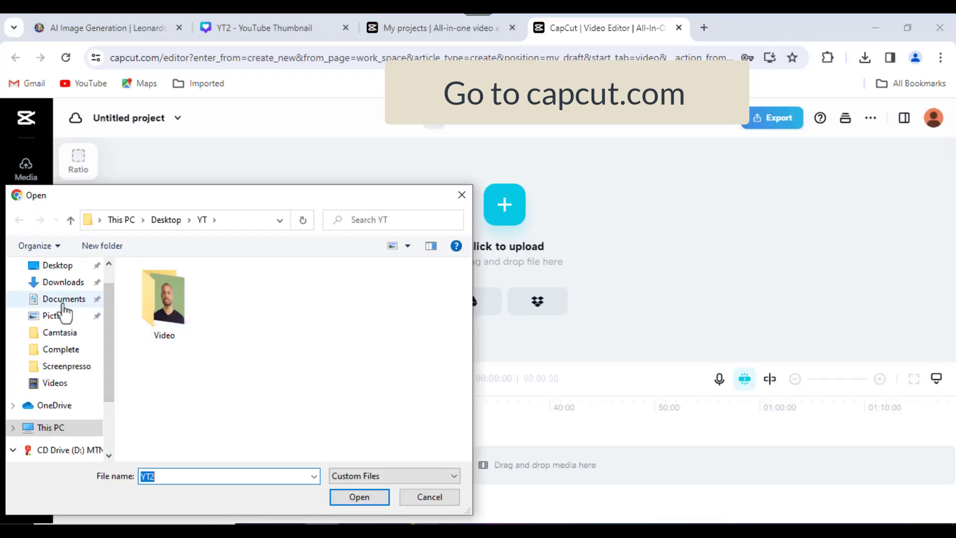
left_click(64, 282)
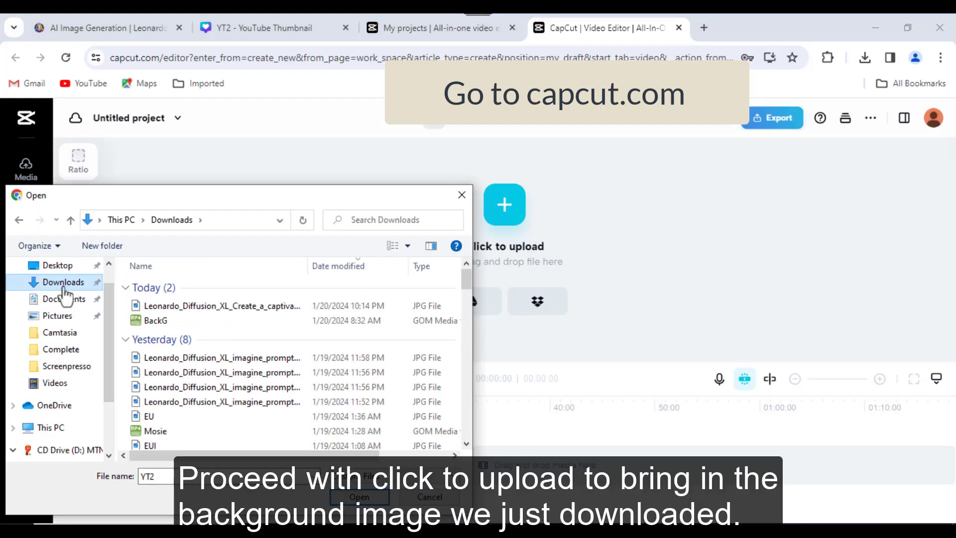
left_click(152, 306)
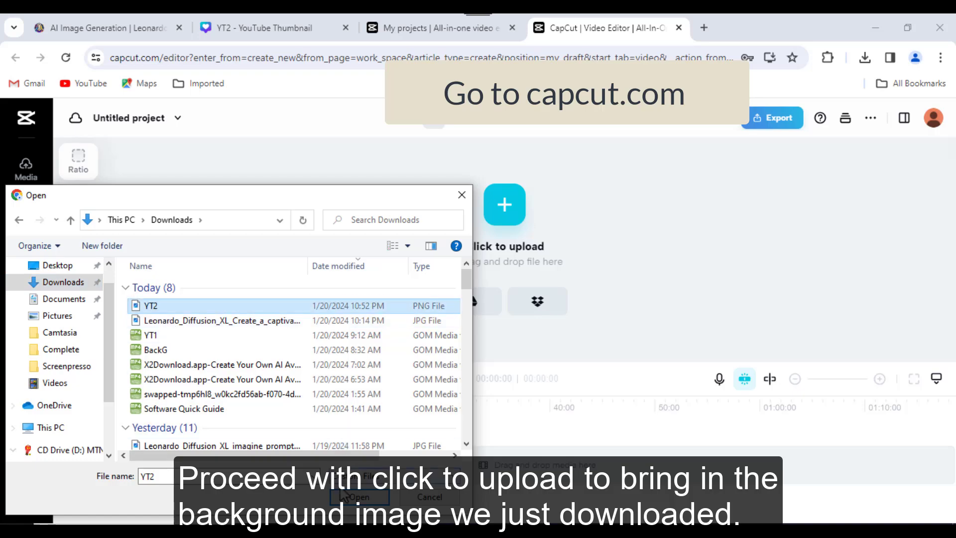
left_click(355, 496)
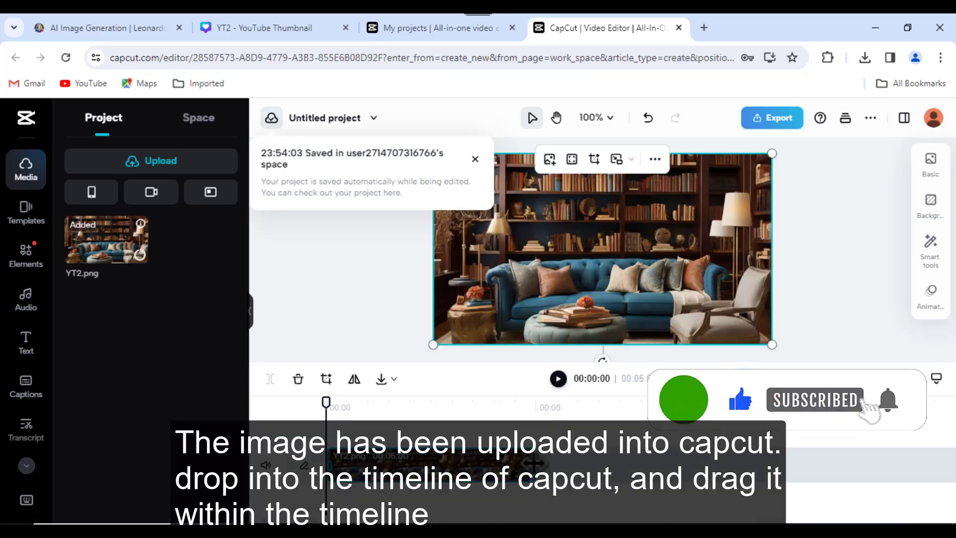
Extend the YT2.png clip's end on the timeline to a duration of about 25 seconds
left_click_drag(535, 463, 954, 465)
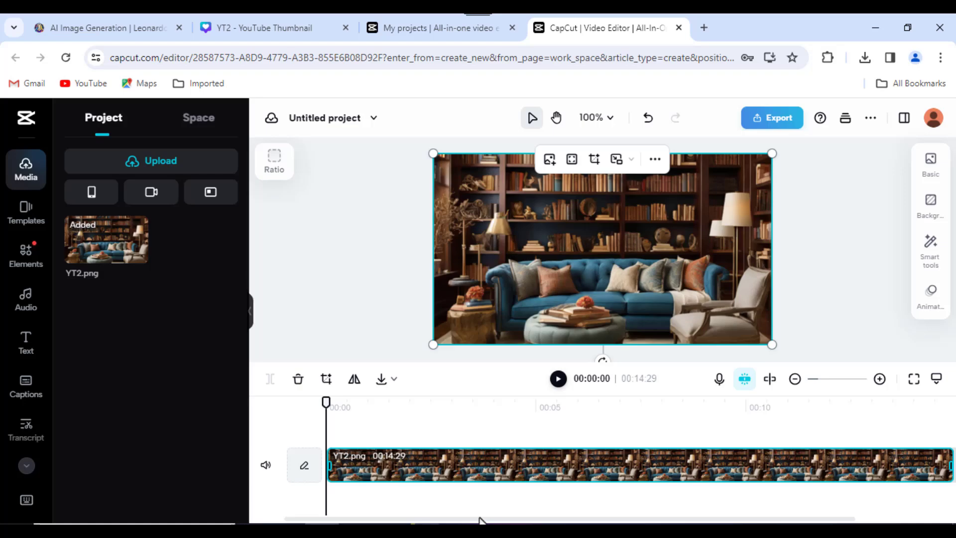
left_click_drag(480, 519, 580, 519)
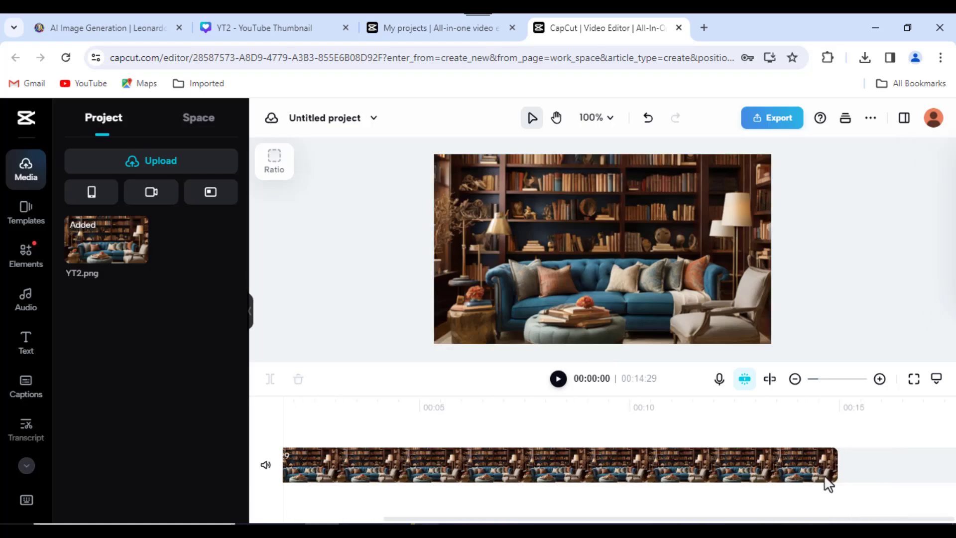
left_click_drag(872, 465, 954, 465)
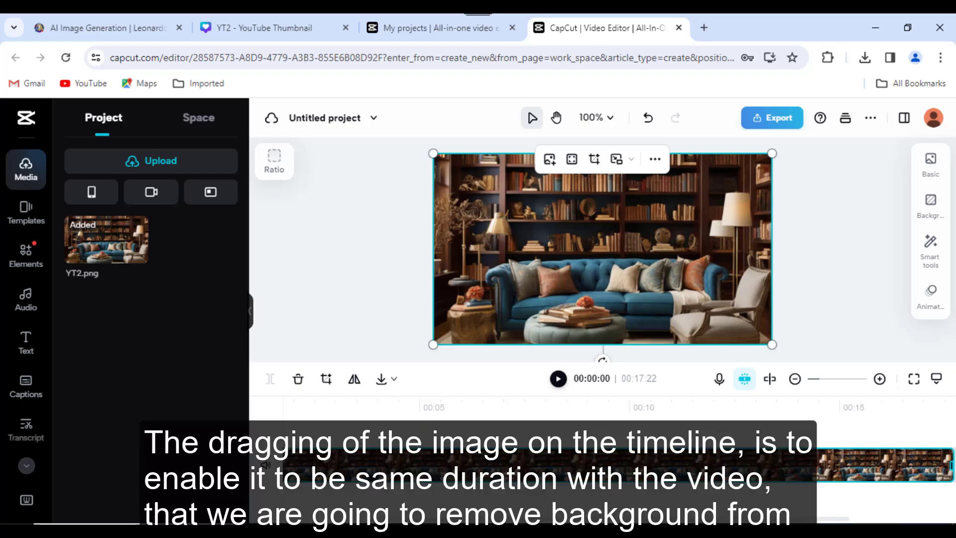
left_click_drag(714, 519, 820, 519)
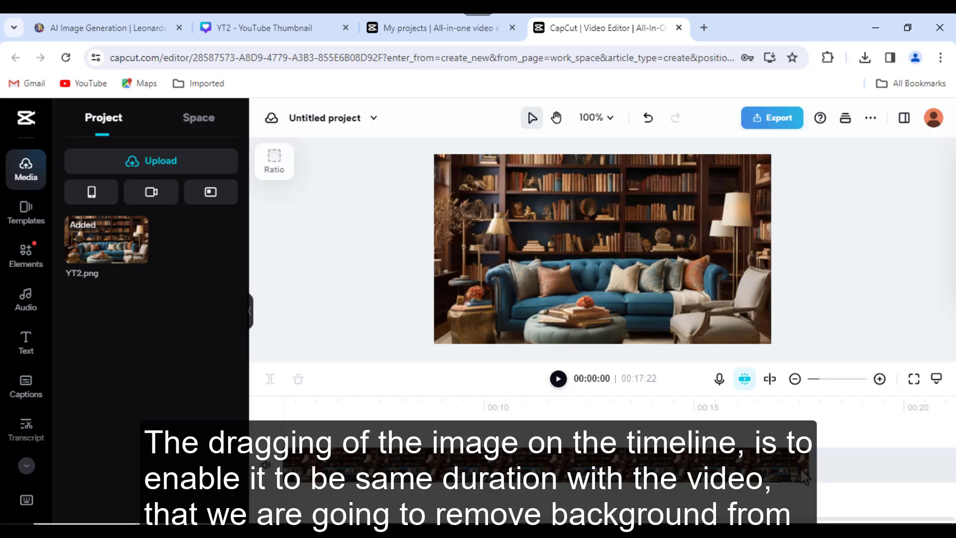
left_click_drag(812, 470, 953, 464)
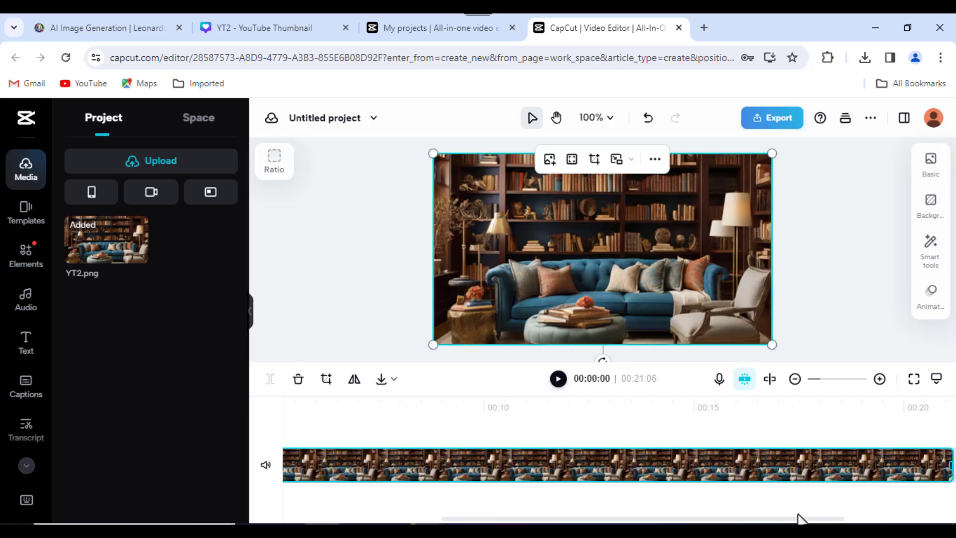
left_click_drag(799, 519, 908, 517)
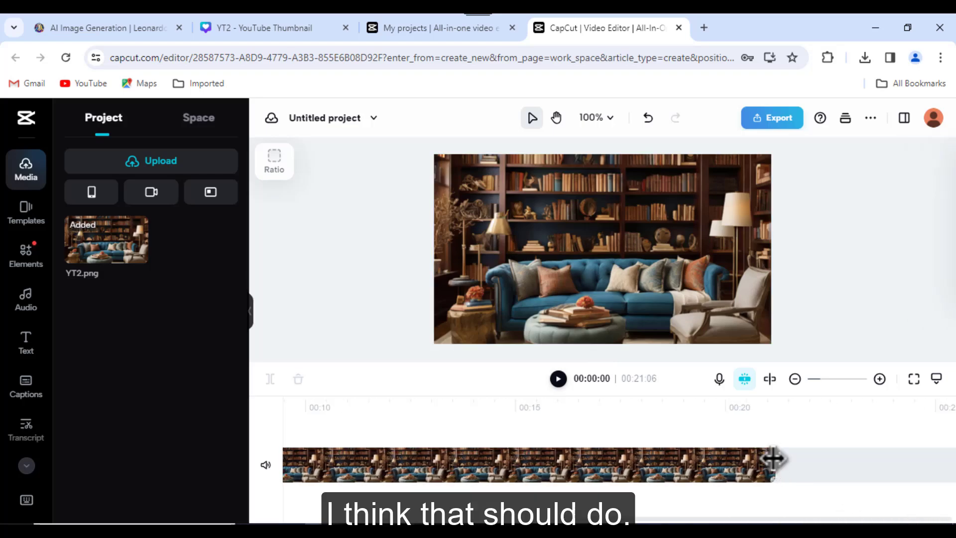
left_click_drag(772, 459, 938, 459)
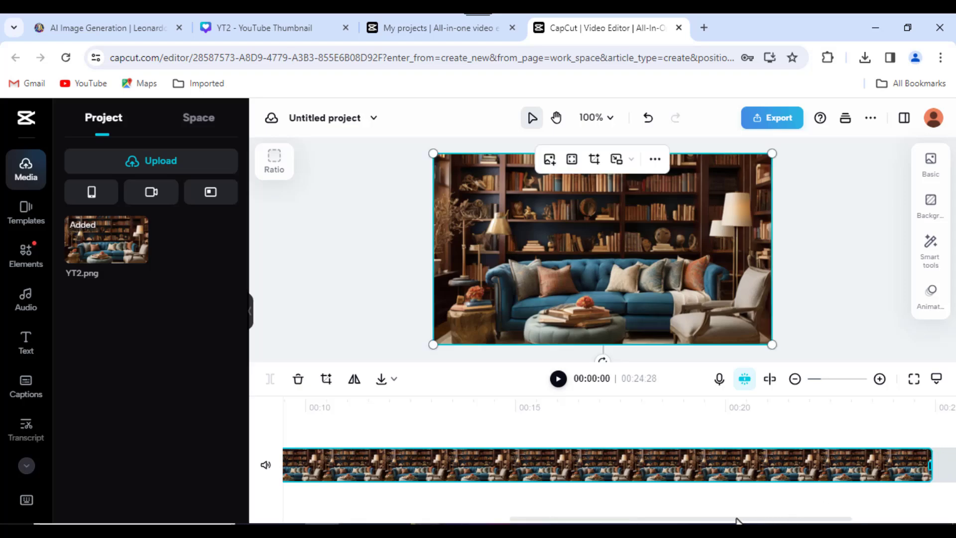
Upload the YT1 video from the Desktop's YT > Video folder and place it on the timeline above the library image, starting at 00:00
left_click(135, 167)
left_click(140, 197)
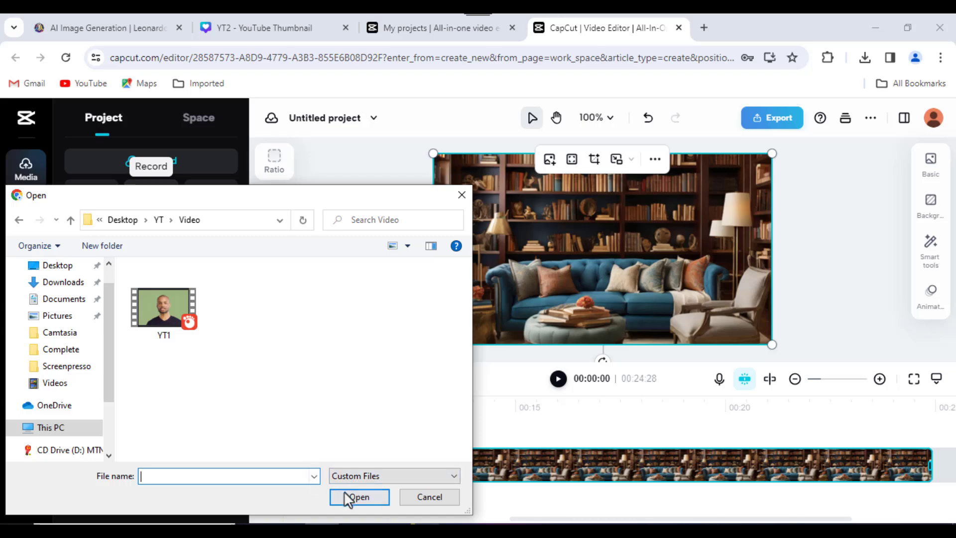
left_click(194, 330)
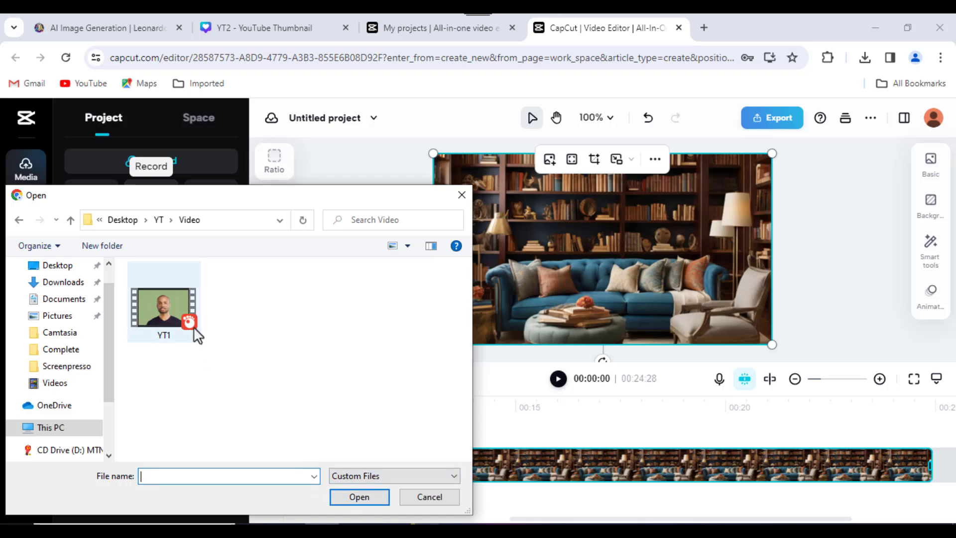
left_click(351, 500)
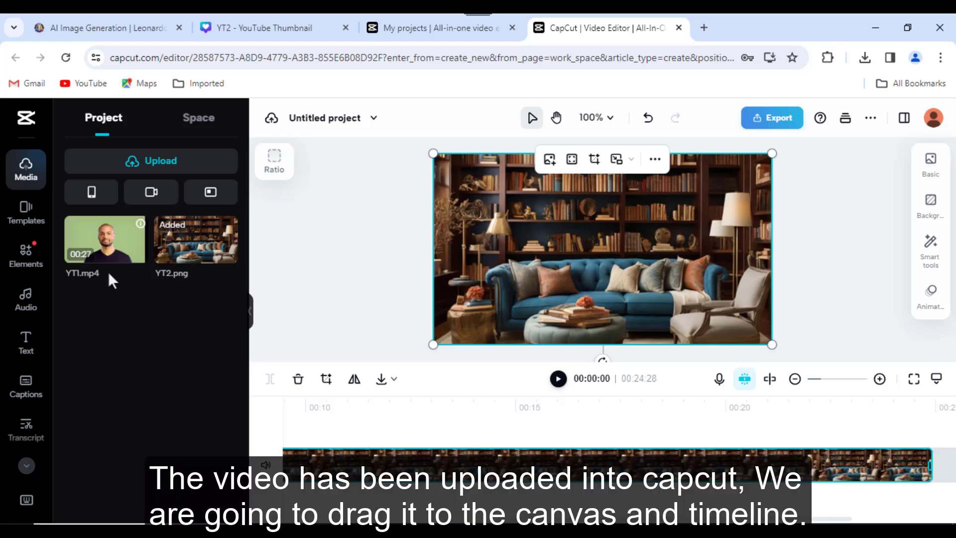
left_click_drag(111, 269, 331, 444)
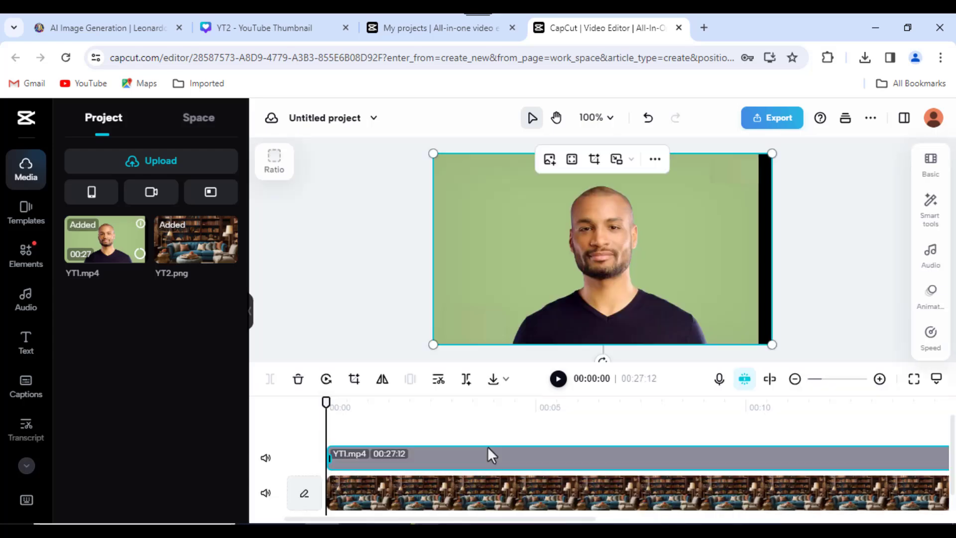
Scale the YT1 video down to about 80% of the canvas width and centre it horizontally within the library image
left_click_drag(433, 345, 501, 307)
left_click_drag(653, 260, 626, 290)
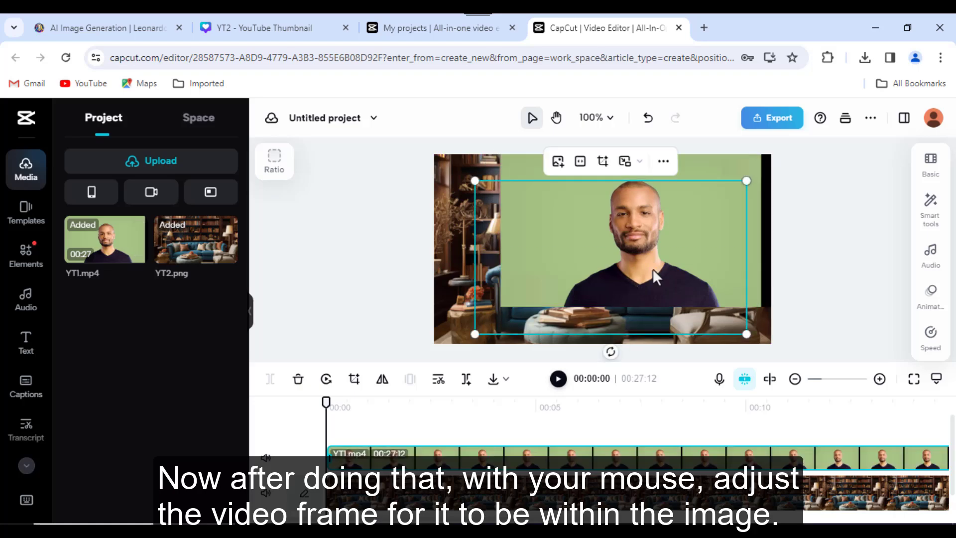
left_click_drag(684, 231, 670, 254)
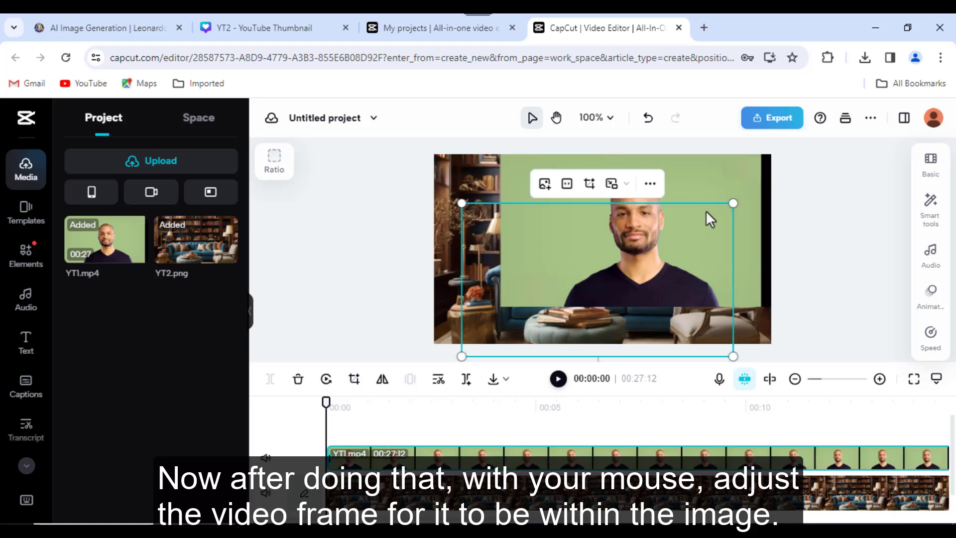
left_click(738, 186)
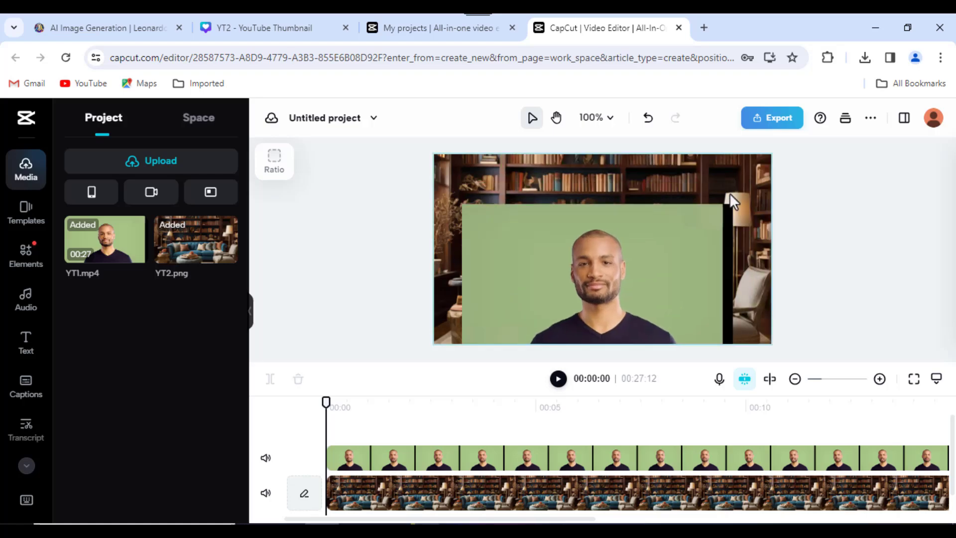
left_click_drag(685, 246, 693, 227)
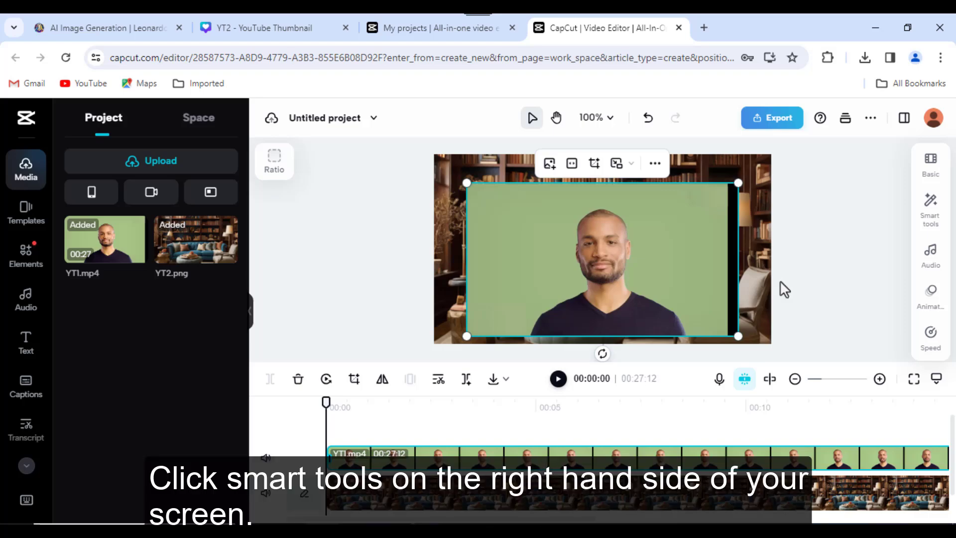
Remove the YT1 video's green background with automatic background removal
left_click(929, 219)
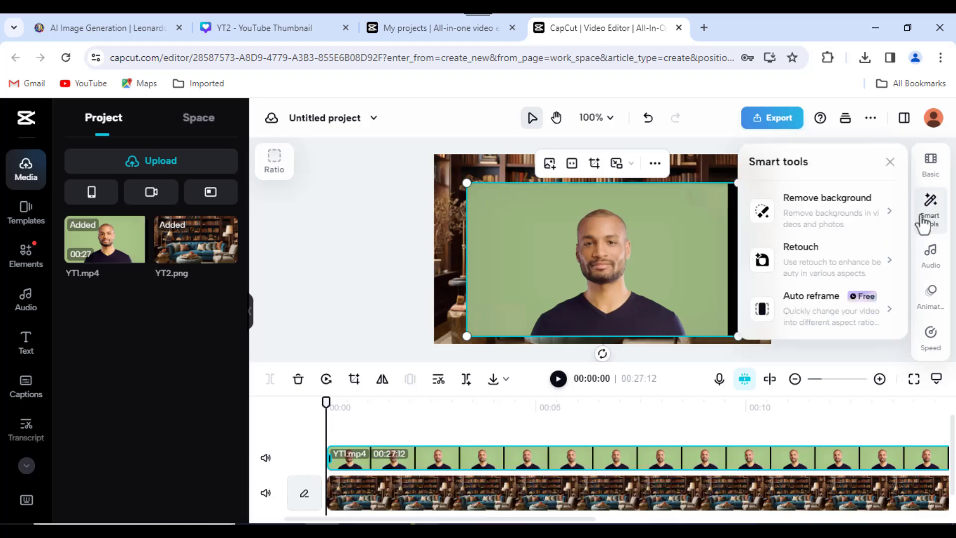
left_click(854, 211)
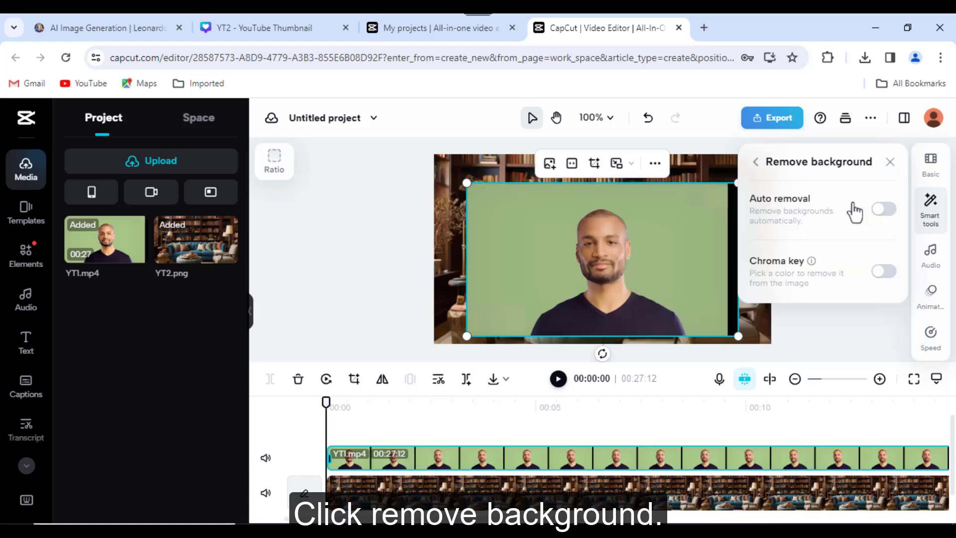
left_click(888, 213)
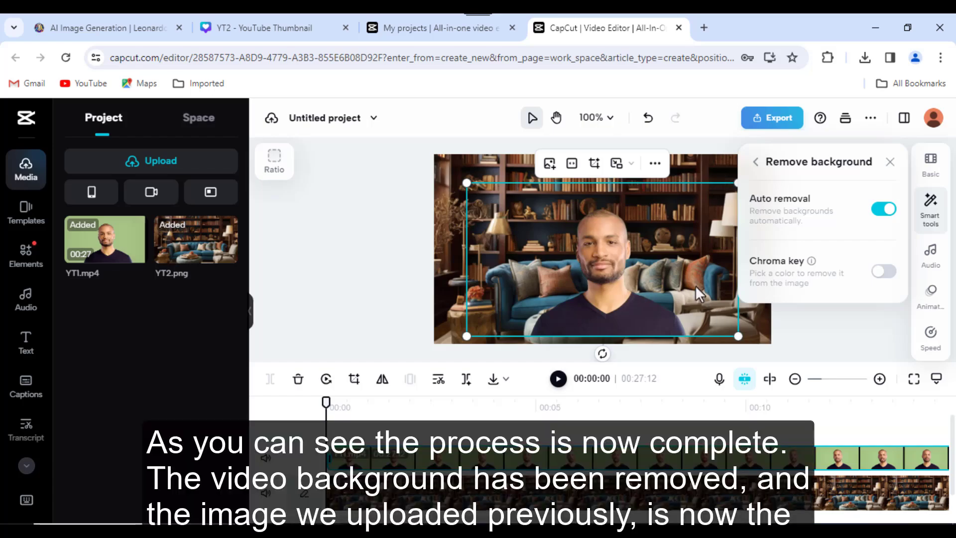
left_click(849, 309)
left_click(889, 163)
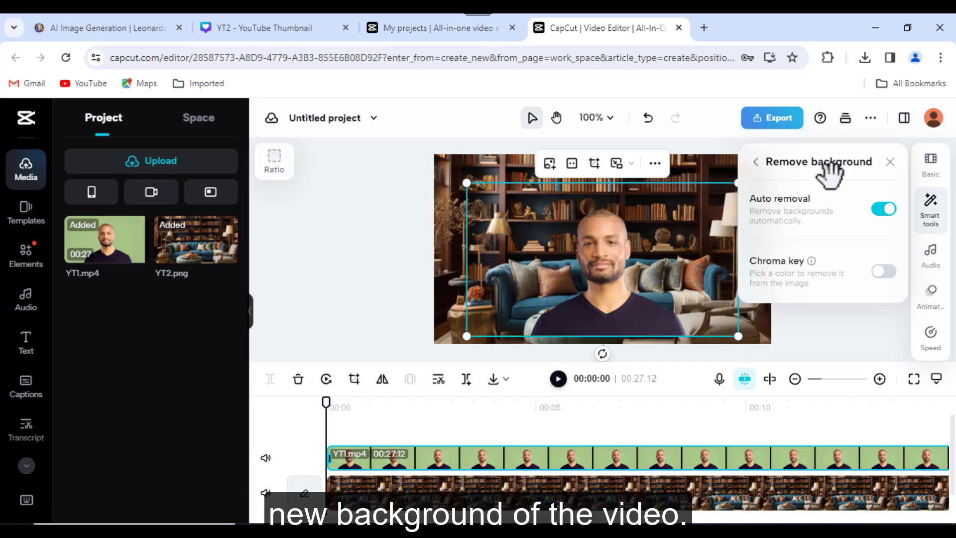
left_click(890, 162)
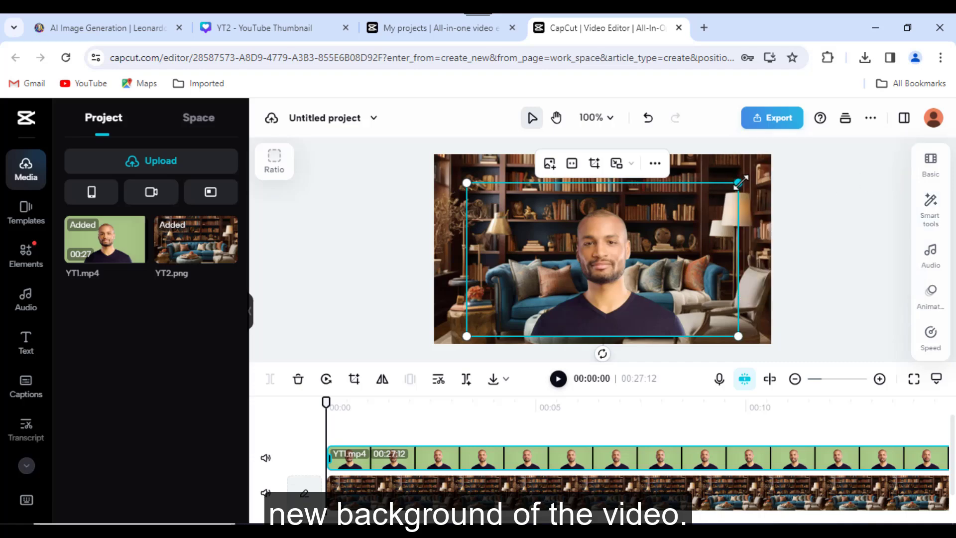
Enlarge the presenter cutout to nearly fill the canvas, centred with its lower edge on the library image's bottom edge
left_click_drag(739, 181, 758, 170)
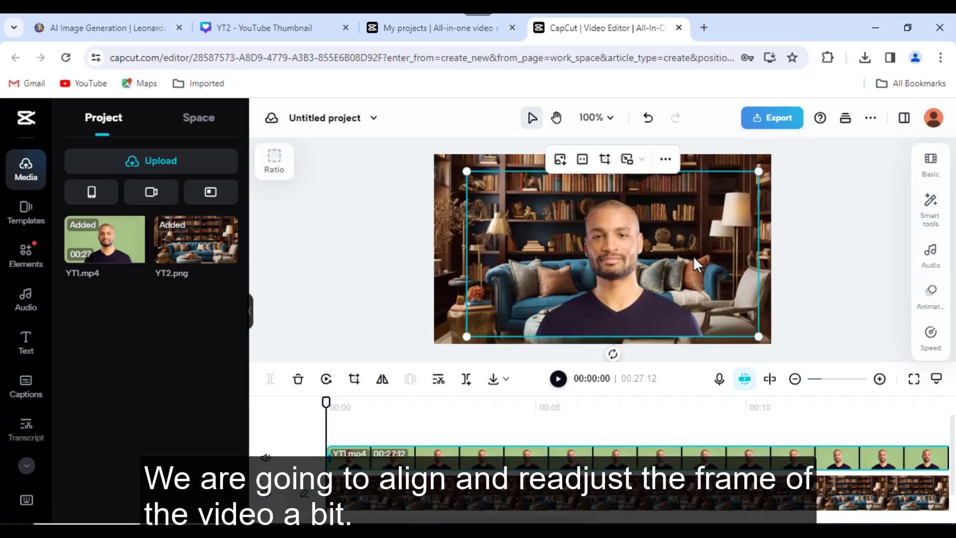
left_click_drag(687, 282, 679, 280)
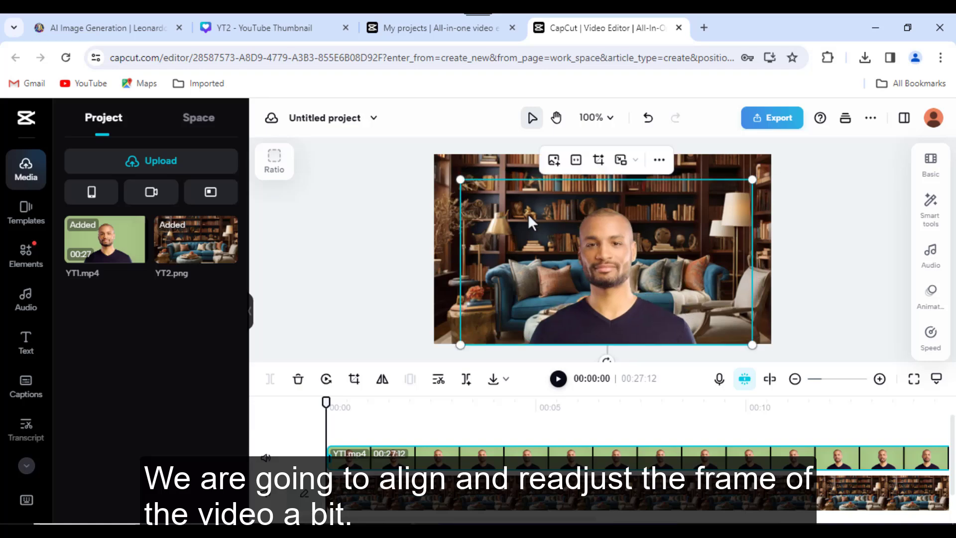
left_click_drag(457, 180, 463, 151)
left_click_drag(753, 169, 763, 156)
left_click_drag(683, 281, 678, 271)
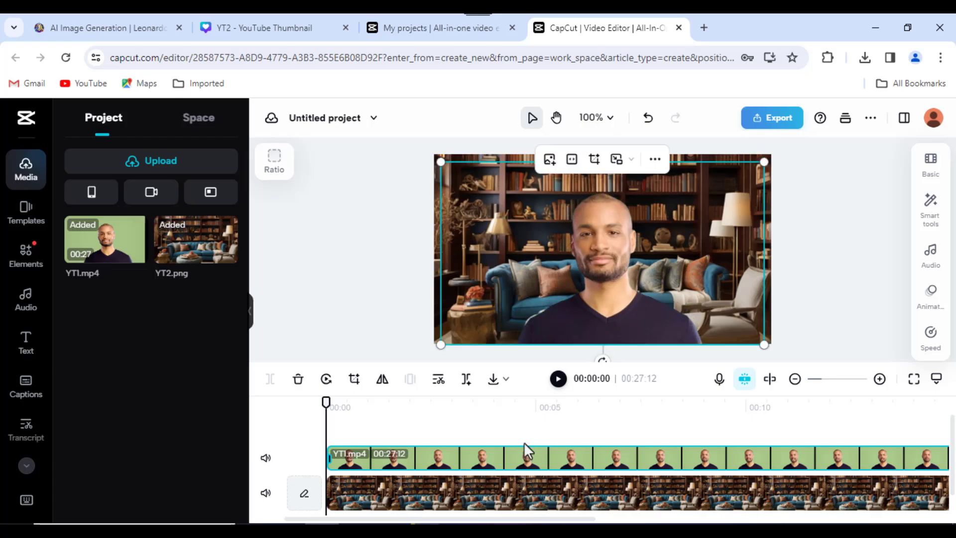
Preview the first few seconds of the composited video and return the playhead to the start
mouse_move(361, 519)
left_mouse_down()
mouse_move(679, 519)
mouse_move(796, 503)
mouse_move(612, 518)
mouse_move(377, 520)
left_mouse_up()
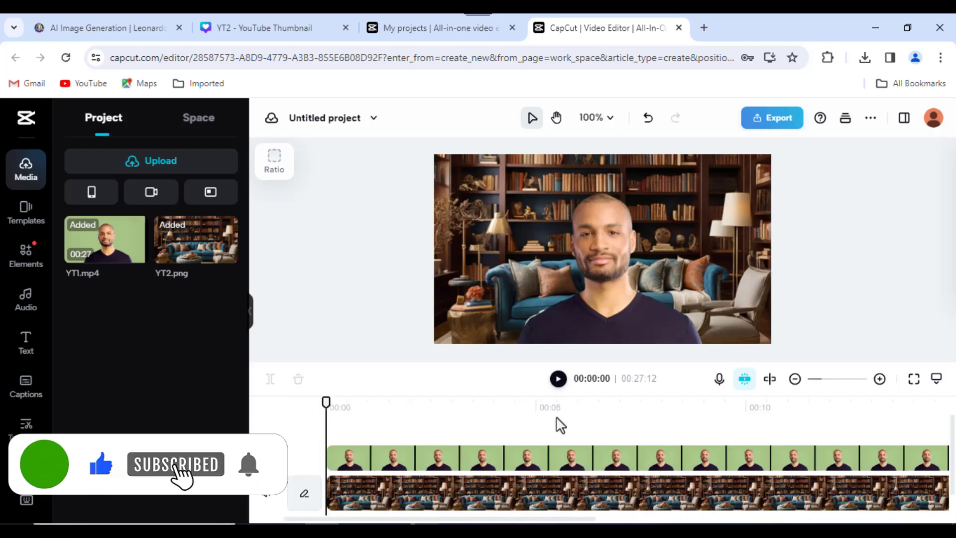
left_click(558, 378)
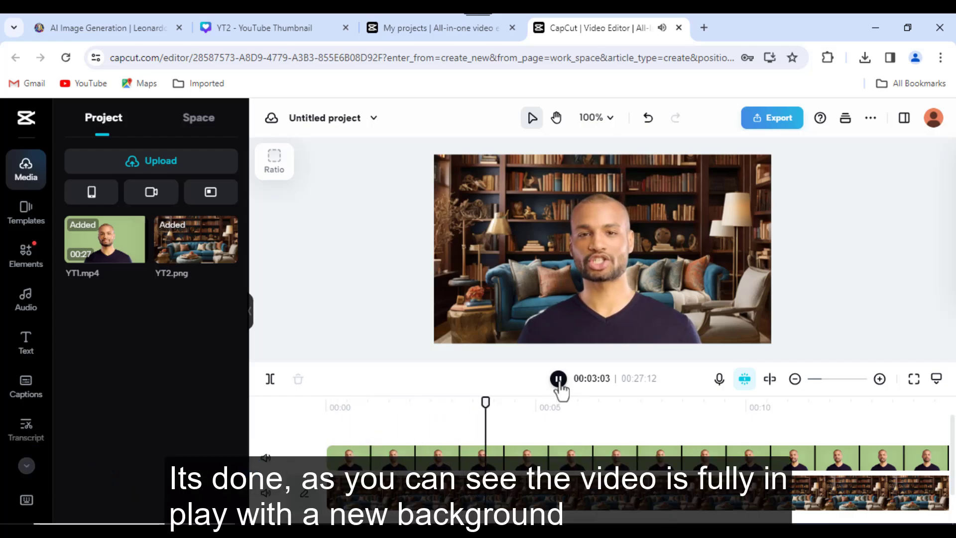
left_click(558, 378)
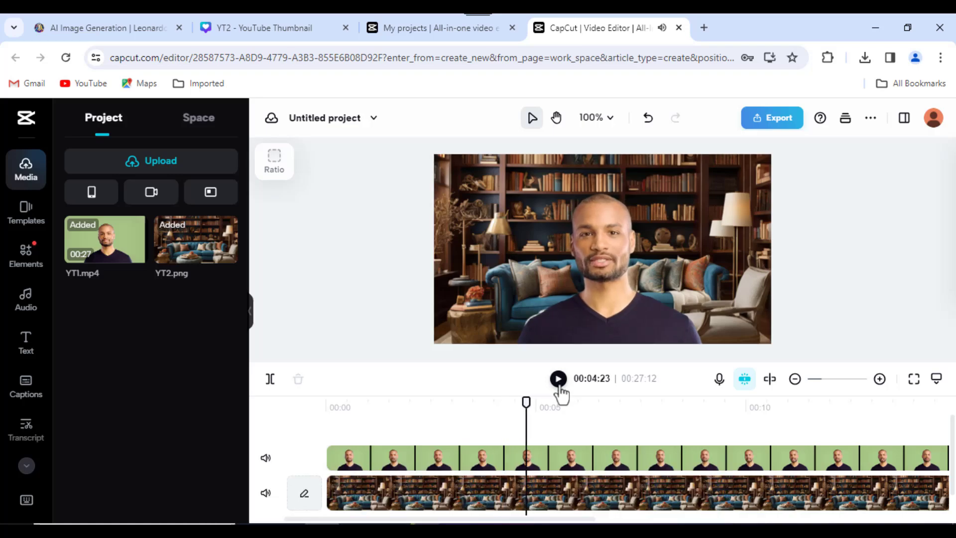
left_click_drag(523, 401, 290, 399)
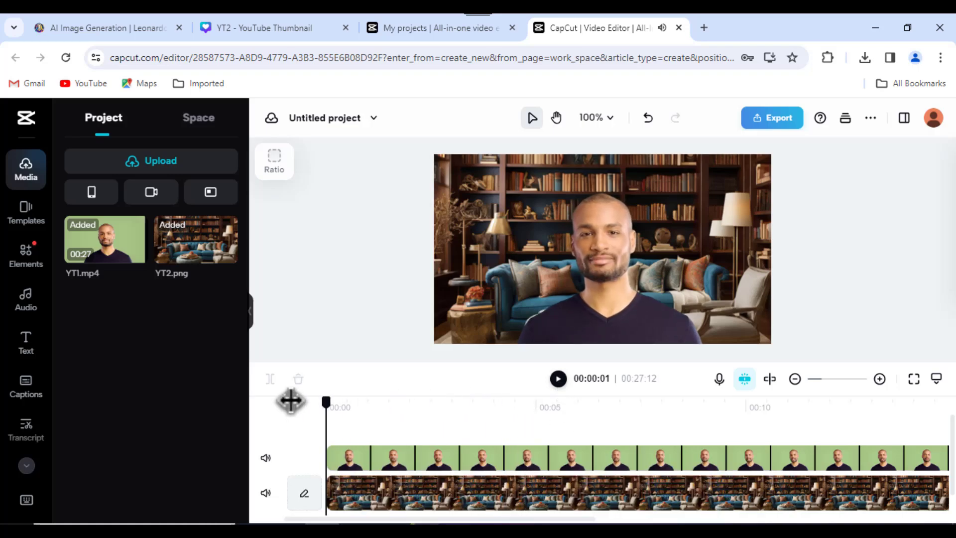
Enlarge the presenter video slightly and align its frame with the left edge of the library image
left_click(605, 281)
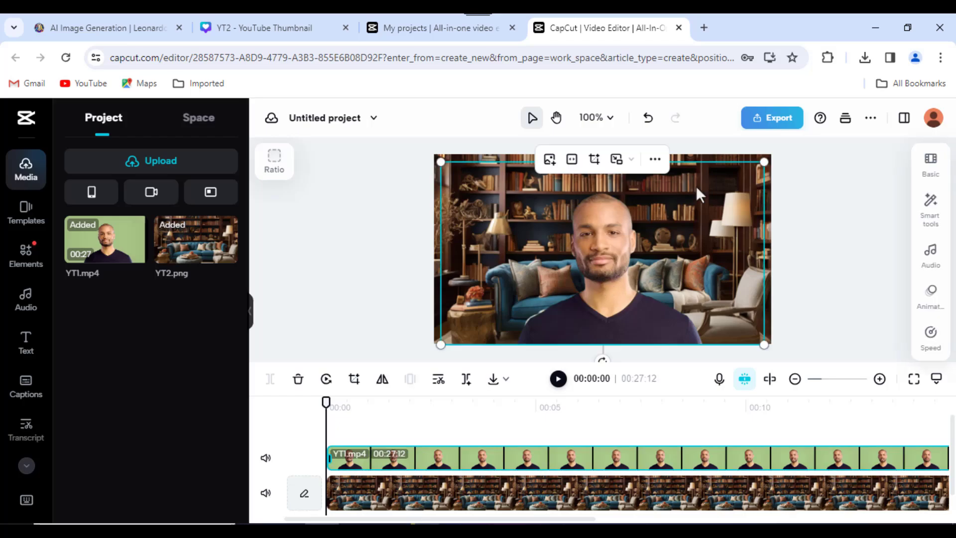
left_click_drag(761, 163, 764, 158)
left_click_drag(684, 222, 680, 223)
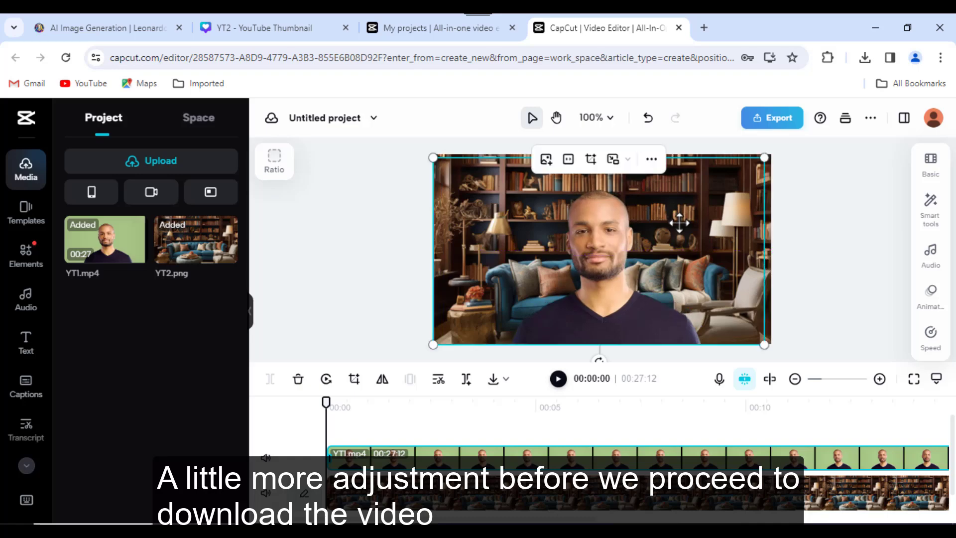
left_click(852, 286)
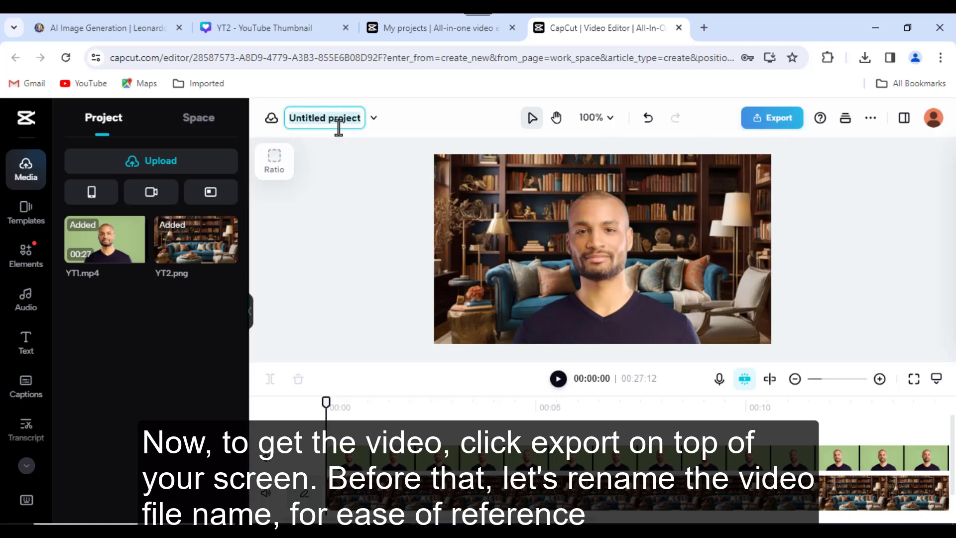
Rename the project YT BackG and export it for download as a 720p MP4 with recommended quality at 30fps
type("y")
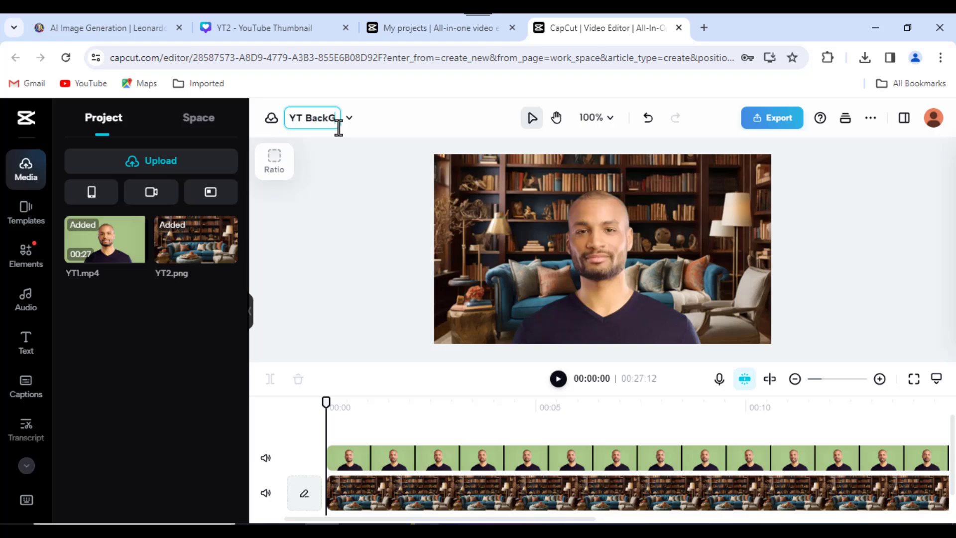
left_click(780, 120)
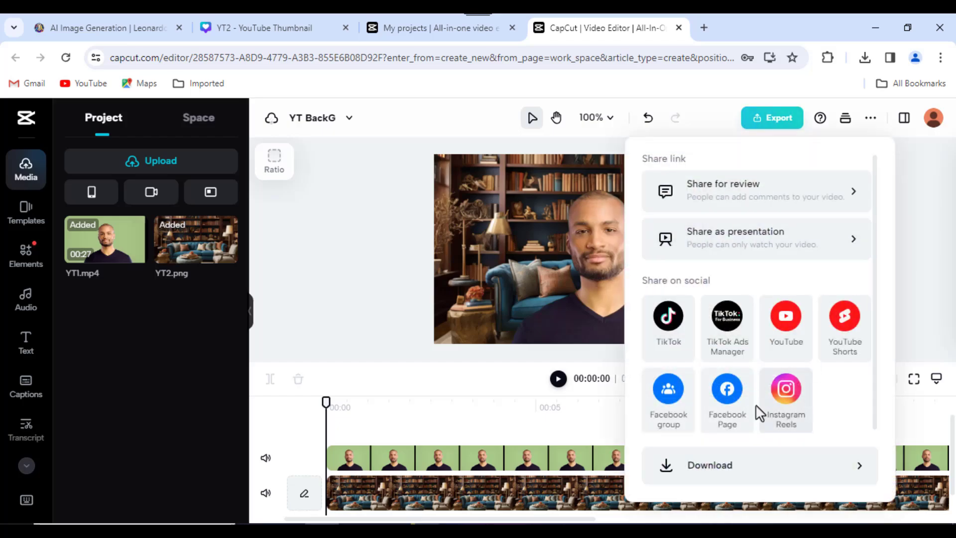
left_click(730, 477)
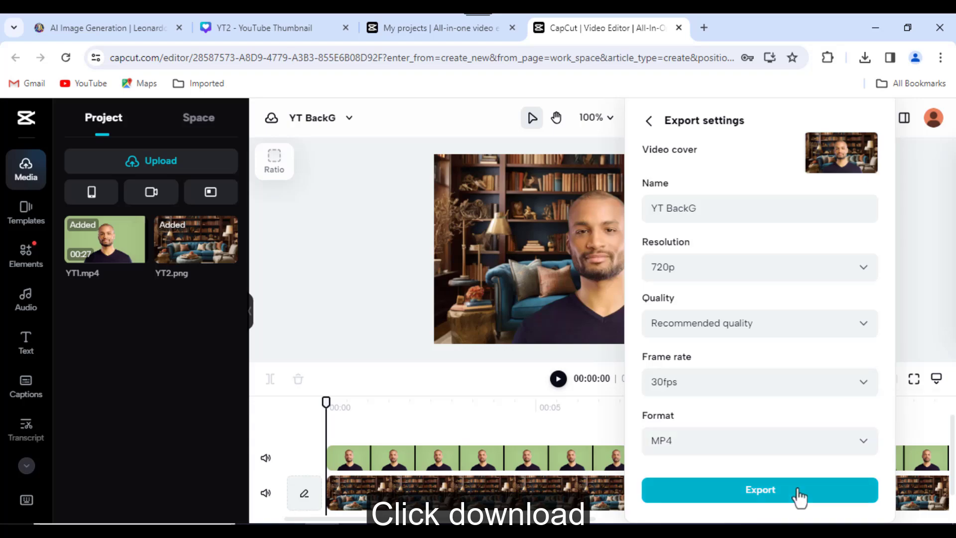
left_click(774, 493)
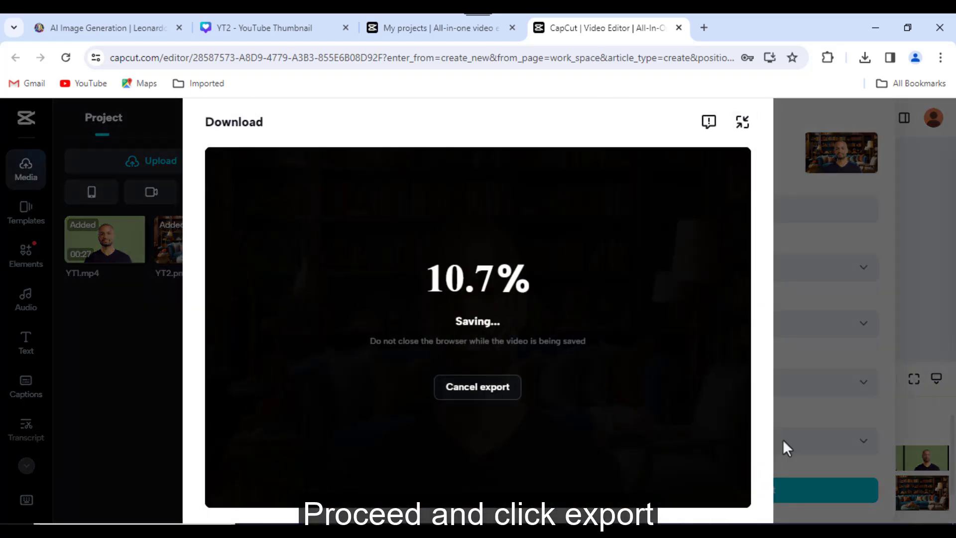